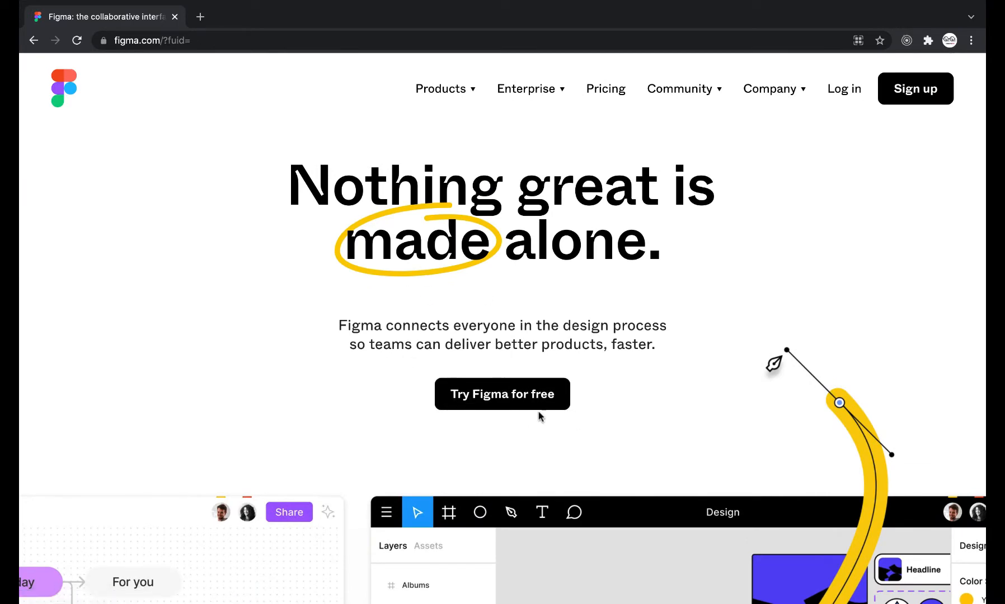
- Look through the Figma home page, including its Brainstorm, Design and Build sections
{"action": "scroll", "coordinate": [523, 437], "scroll_direction": "down", "scroll_amount": 9}
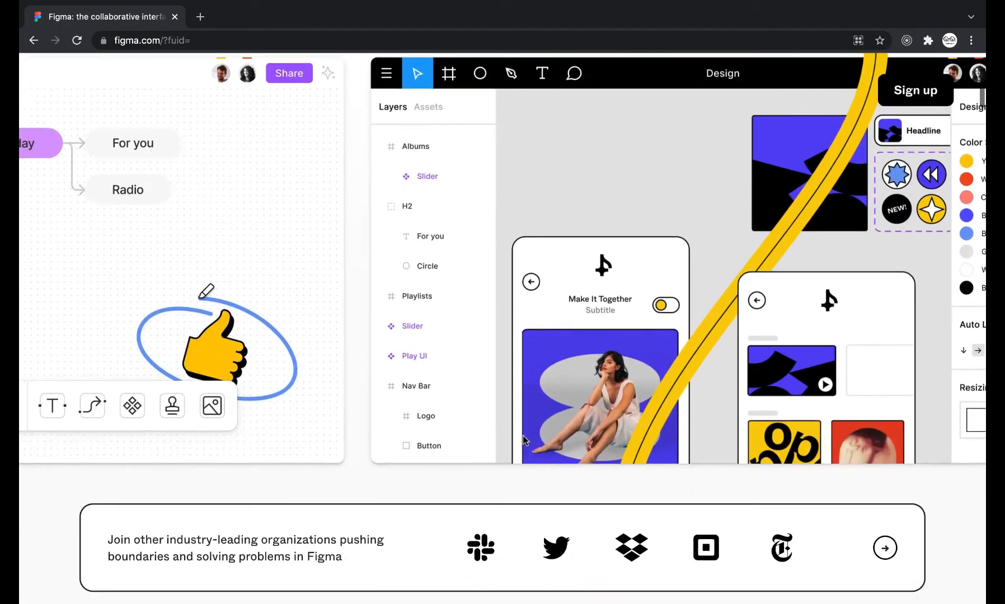
{"action": "scroll", "coordinate": [524, 441], "scroll_direction": "up", "scroll_amount": 9}
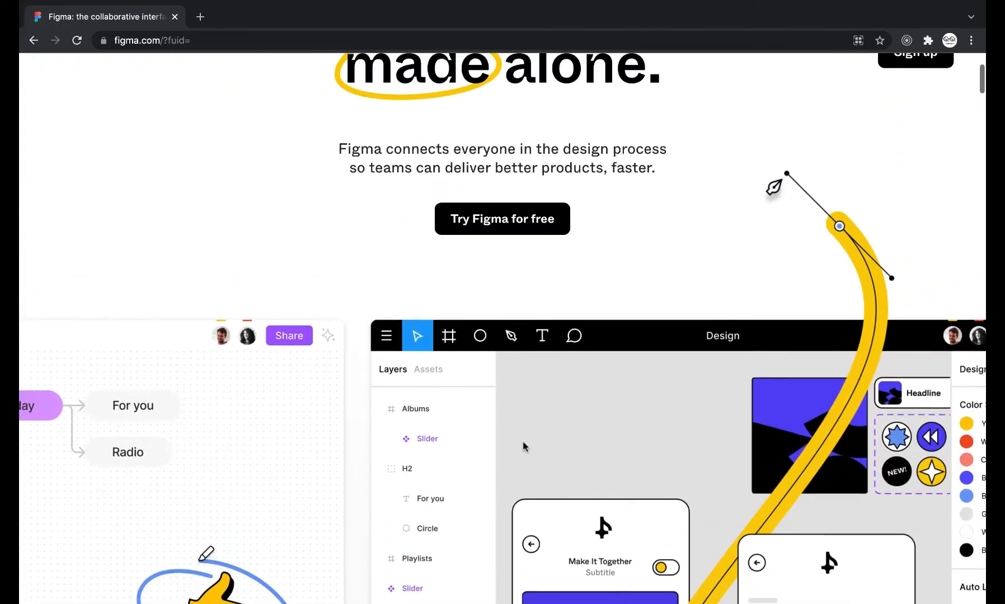
{"action": "scroll", "coordinate": [524, 446], "scroll_direction": "down", "scroll_amount": 13}
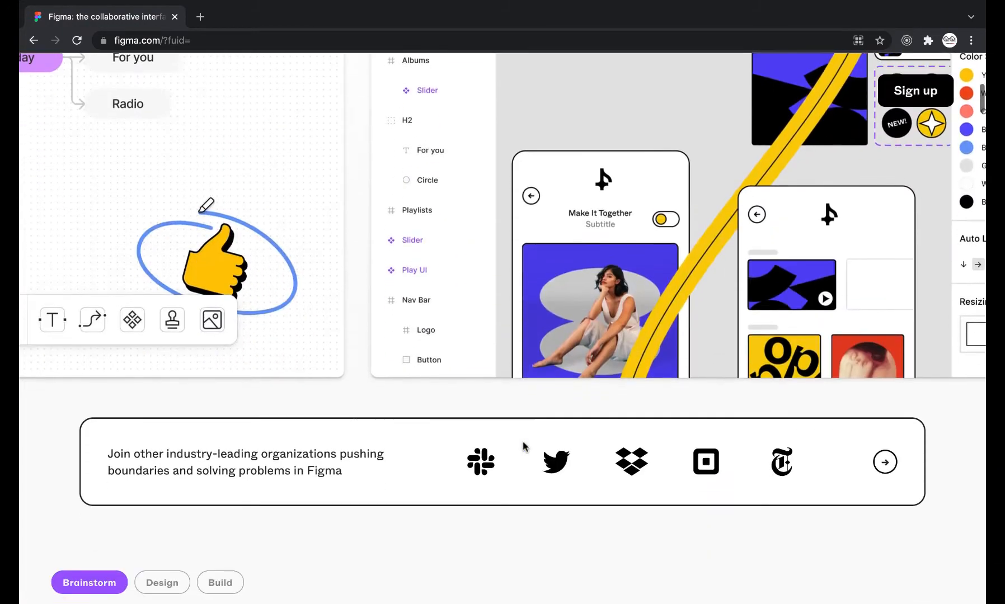
{"action": "scroll", "coordinate": [524, 446], "scroll_direction": "down", "scroll_amount": 5}
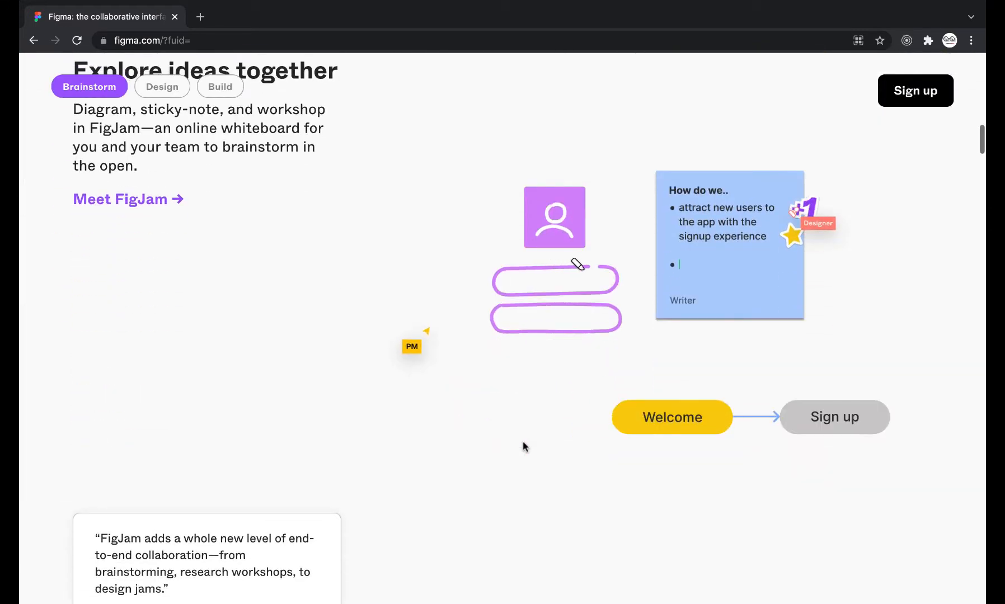
{"action": "scroll", "coordinate": [524, 447], "scroll_direction": "up", "scroll_amount": 1}
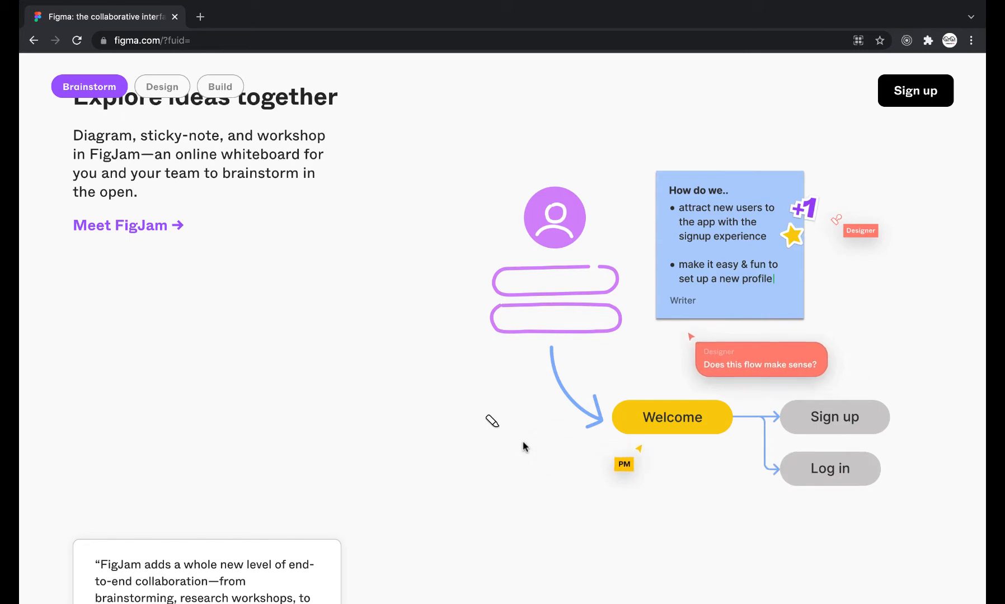
{"action": "scroll", "coordinate": [523, 443], "scroll_direction": "down", "scroll_amount": 15}
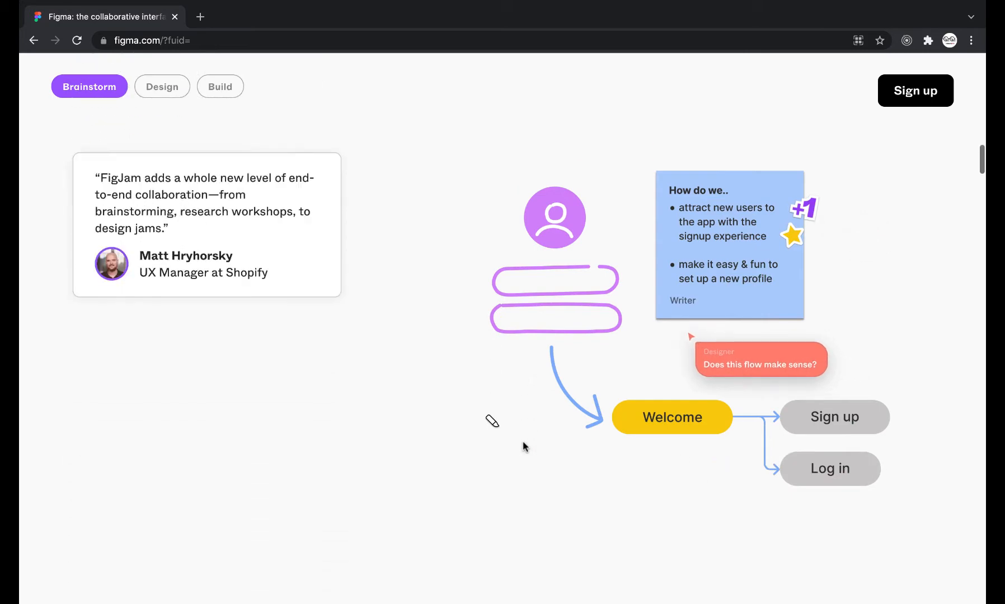
{"action": "scroll", "coordinate": [523, 441], "scroll_direction": "down", "scroll_amount": 15}
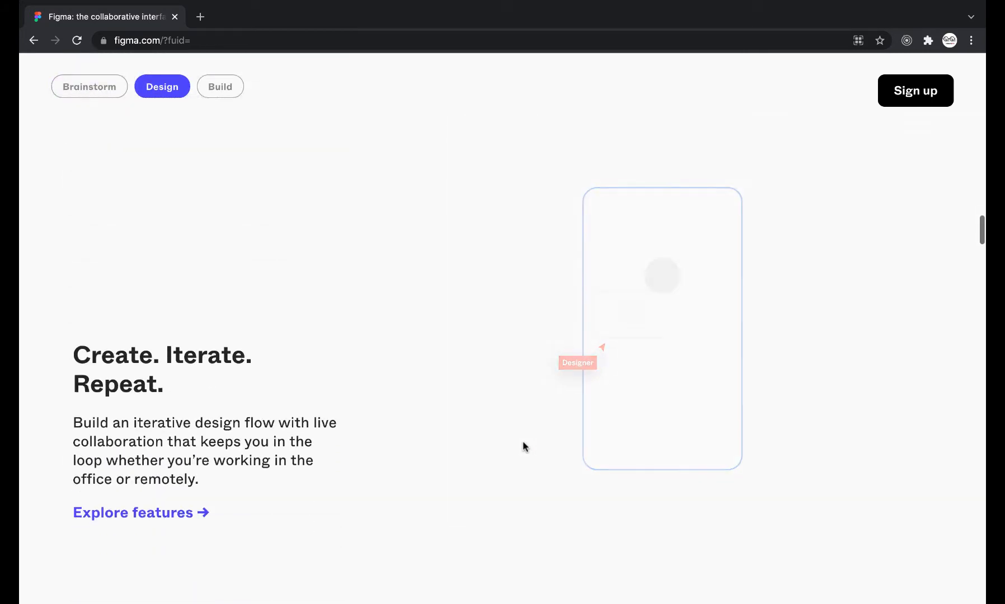
{"action": "scroll", "coordinate": [523, 446], "scroll_direction": "down", "scroll_amount": 15}
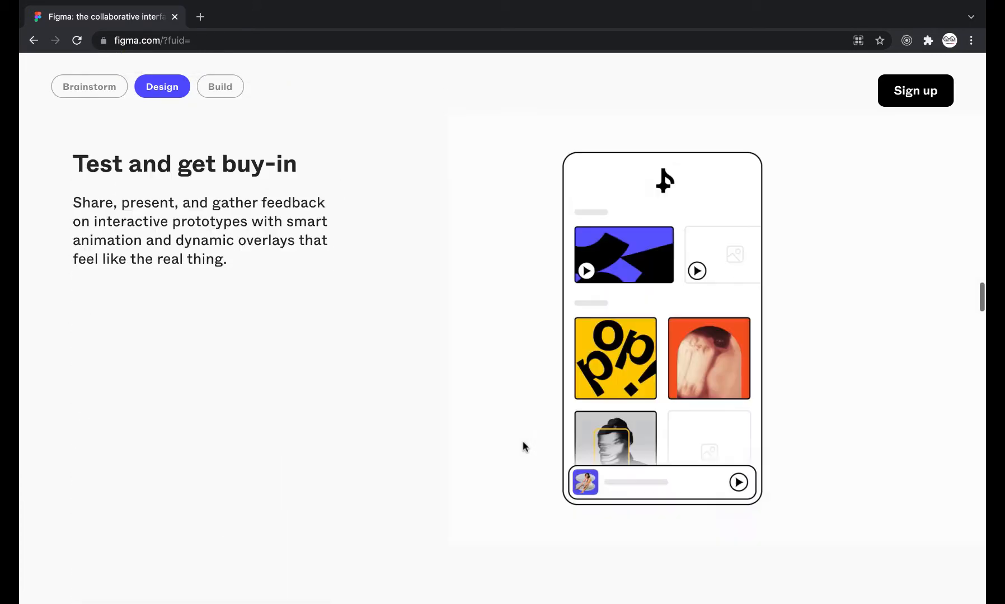
{"action": "scroll", "coordinate": [523, 441], "scroll_direction": "down", "scroll_amount": 15}
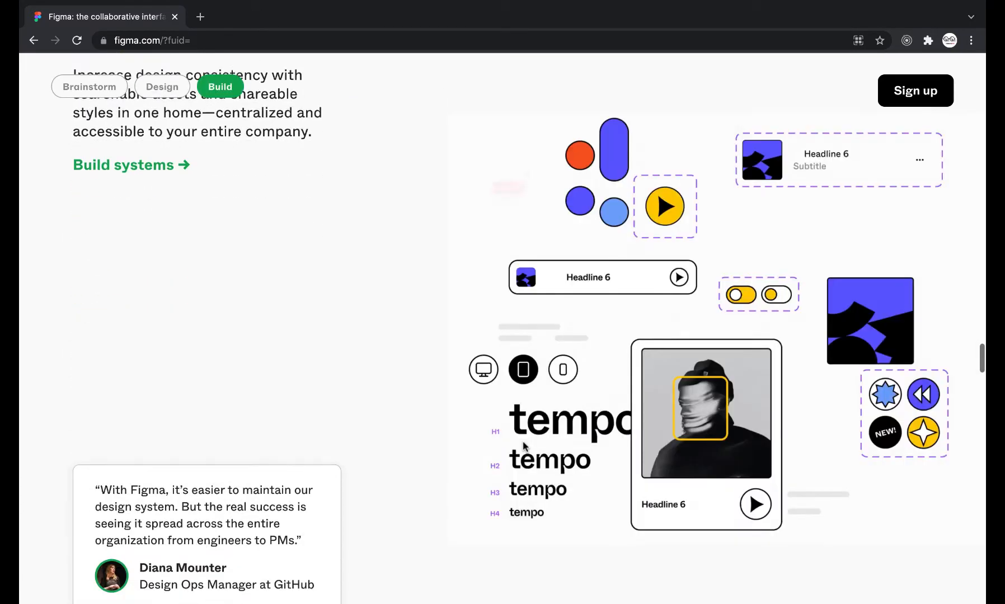
{"action": "scroll", "coordinate": [523, 446], "scroll_direction": "down", "scroll_amount": 15}
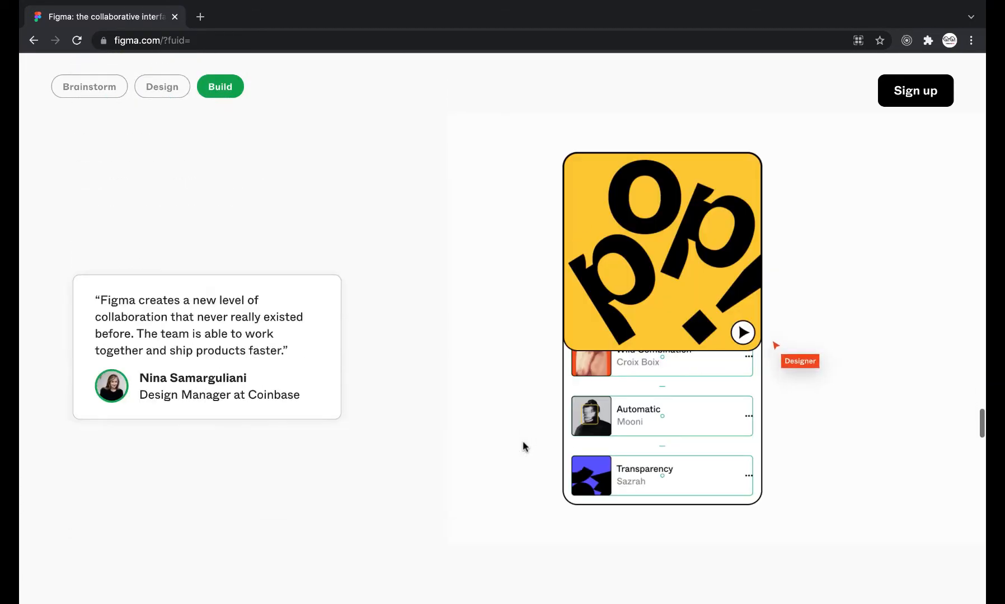
{"action": "scroll", "coordinate": [524, 446], "scroll_direction": "down", "scroll_amount": 5}
{"action": "scroll", "coordinate": [524, 446], "scroll_direction": "up", "scroll_amount": 20}
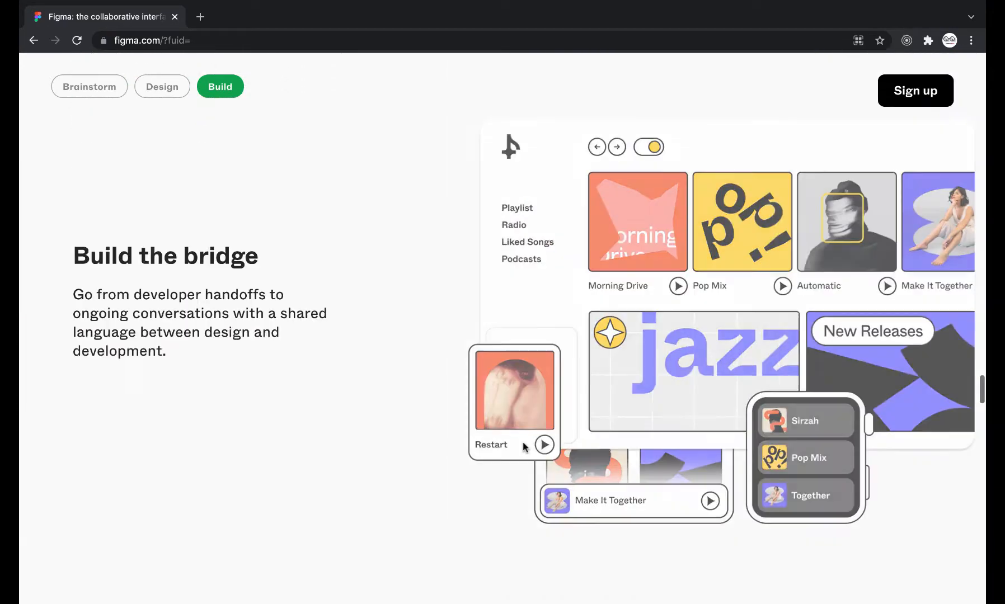
{"action": "scroll", "coordinate": [522, 447], "scroll_direction": "up", "scroll_amount": 20}
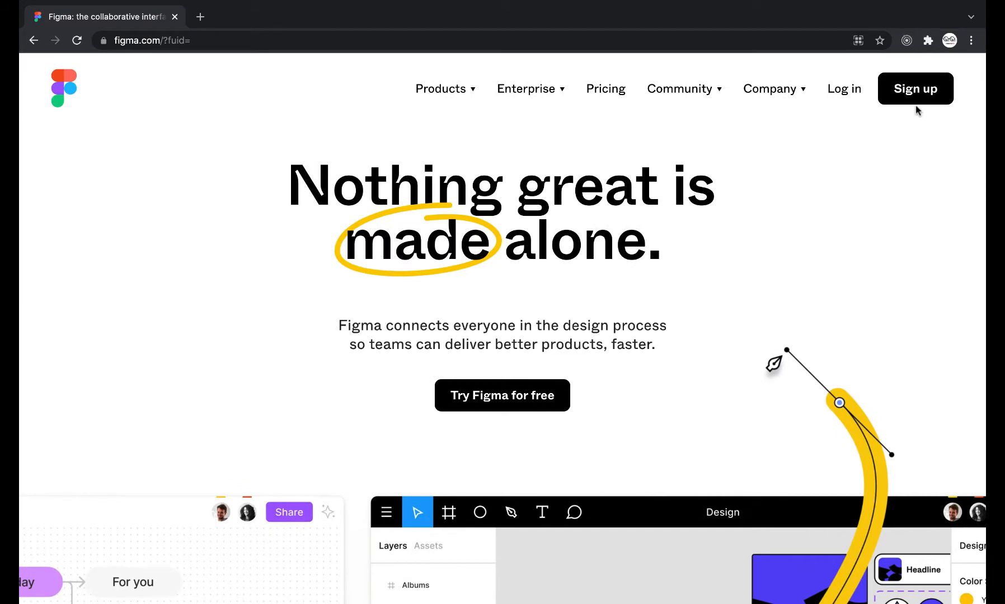
- View the sign-up form, dismiss it, and log in to Figma with Google using the first listed account
{"action": "left_click", "coordinate": [915, 96]}
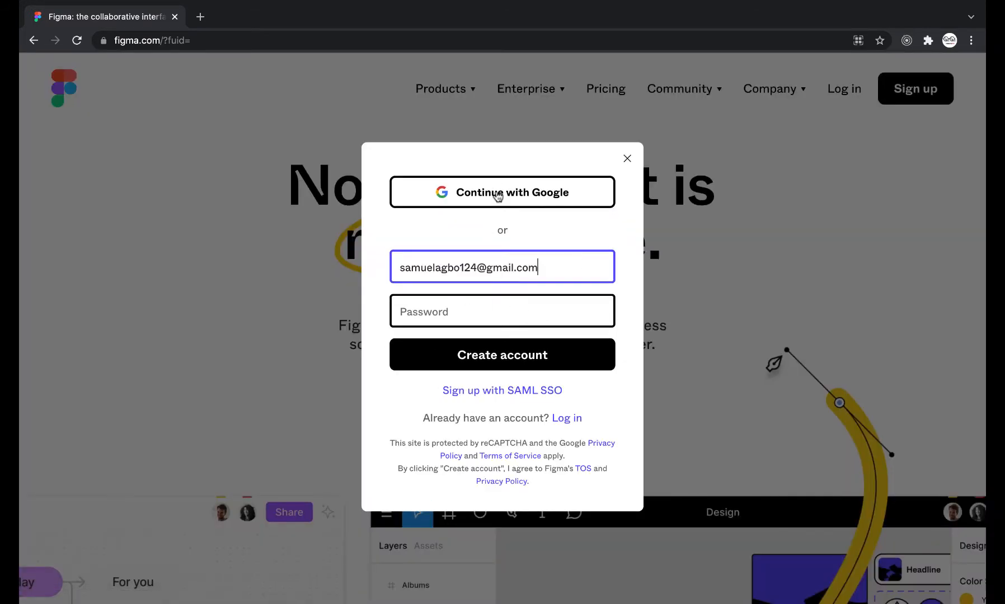
{"action": "left_click", "coordinate": [627, 159]}
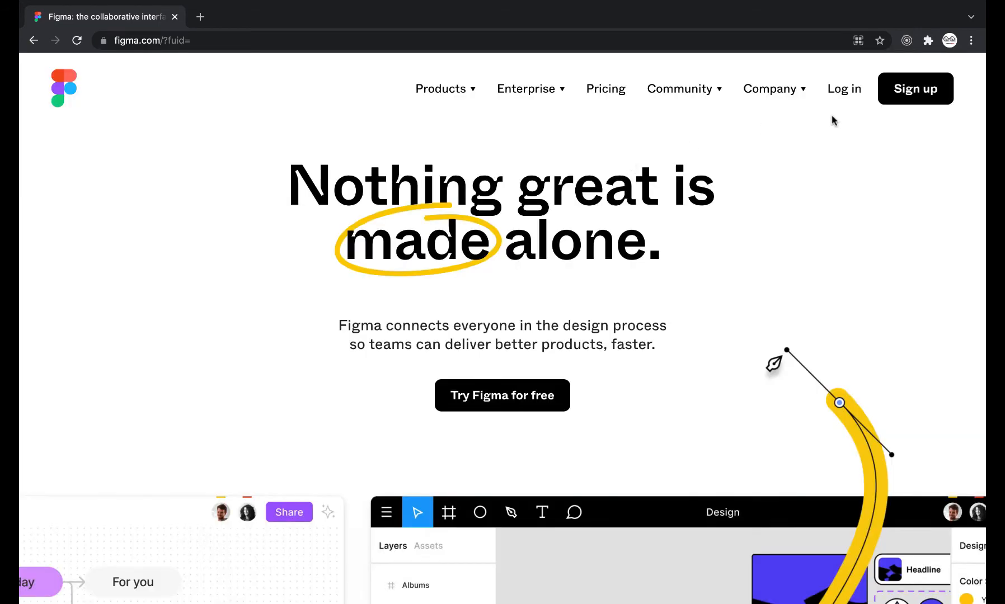
{"action": "left_click", "coordinate": [849, 88]}
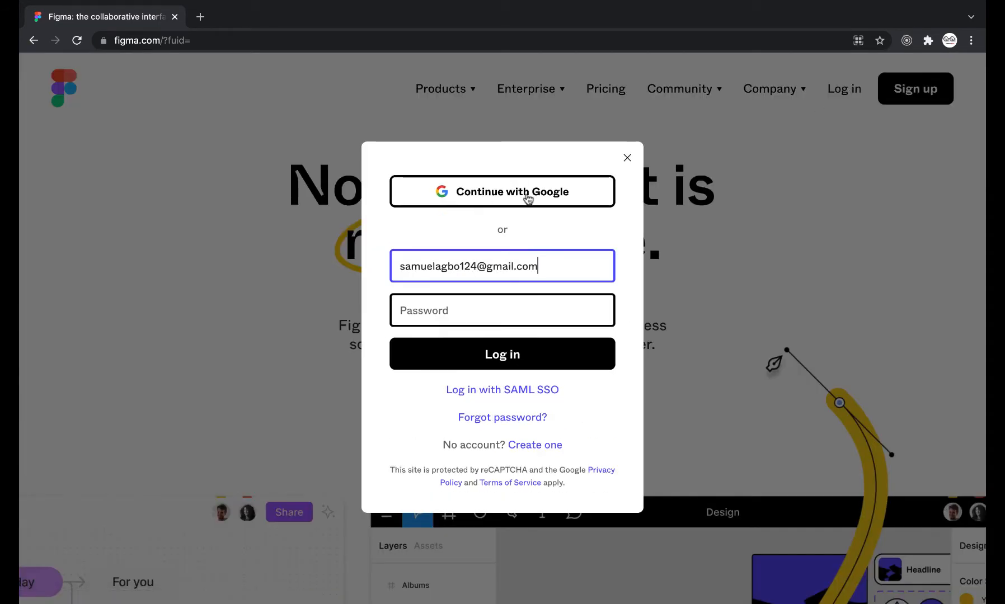
{"action": "left_click", "coordinate": [504, 196]}
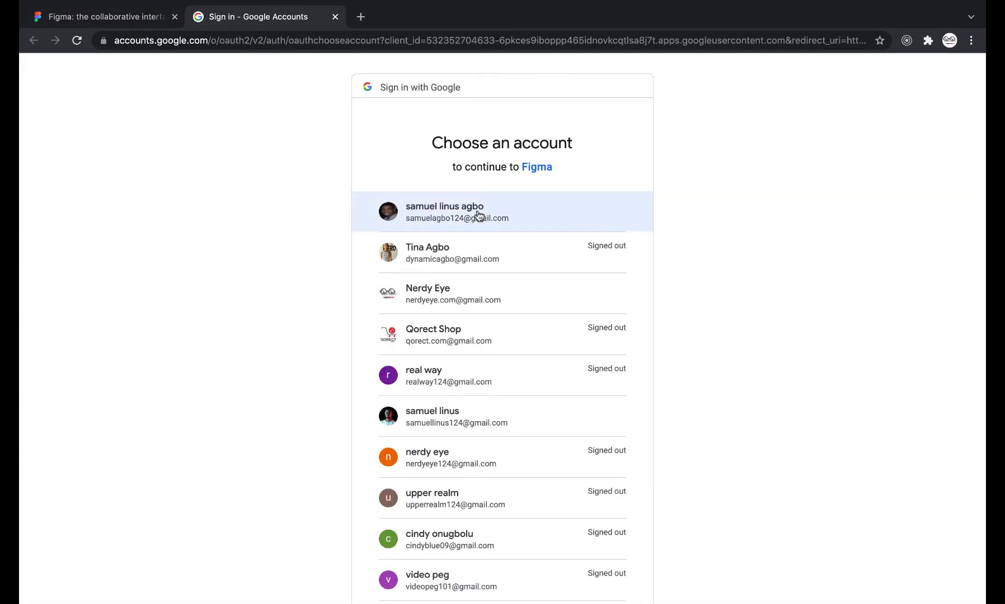
{"action": "left_click", "coordinate": [478, 215]}
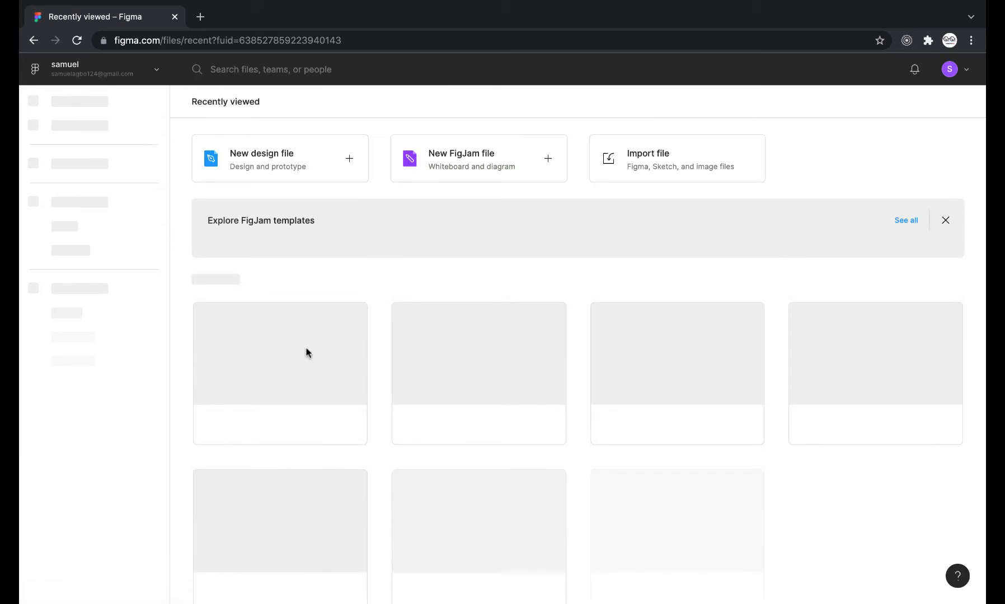
- Look through the recently viewed files and the options available for the account
{"action": "scroll", "coordinate": [358, 436], "scroll_direction": "down", "scroll_amount": 2}
{"action": "scroll", "coordinate": [442, 335], "scroll_direction": "down", "scroll_amount": 4}
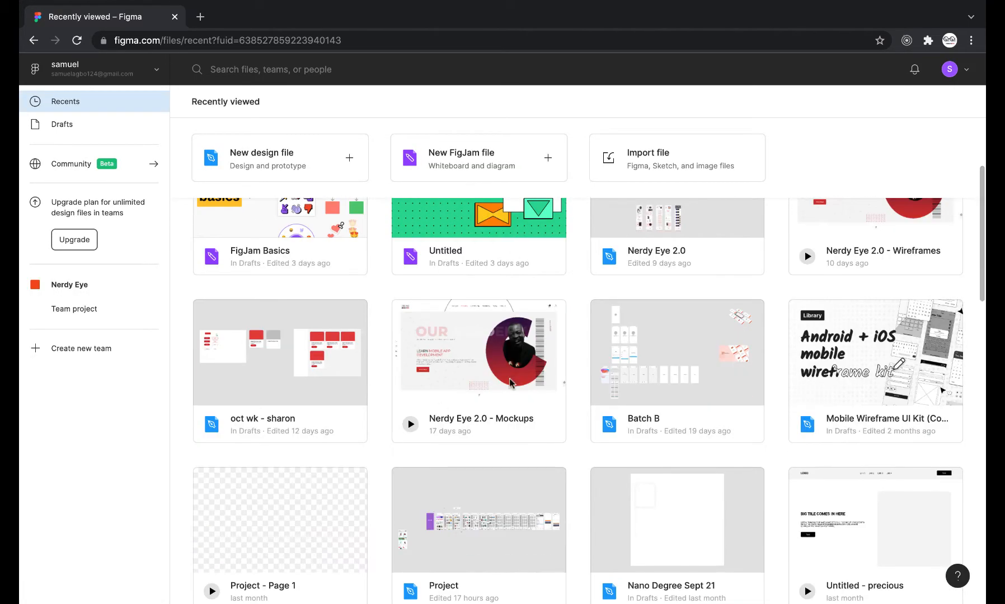
{"action": "scroll", "coordinate": [509, 378], "scroll_direction": "down", "scroll_amount": 5}
{"action": "scroll", "coordinate": [493, 359], "scroll_direction": "up", "scroll_amount": 6}
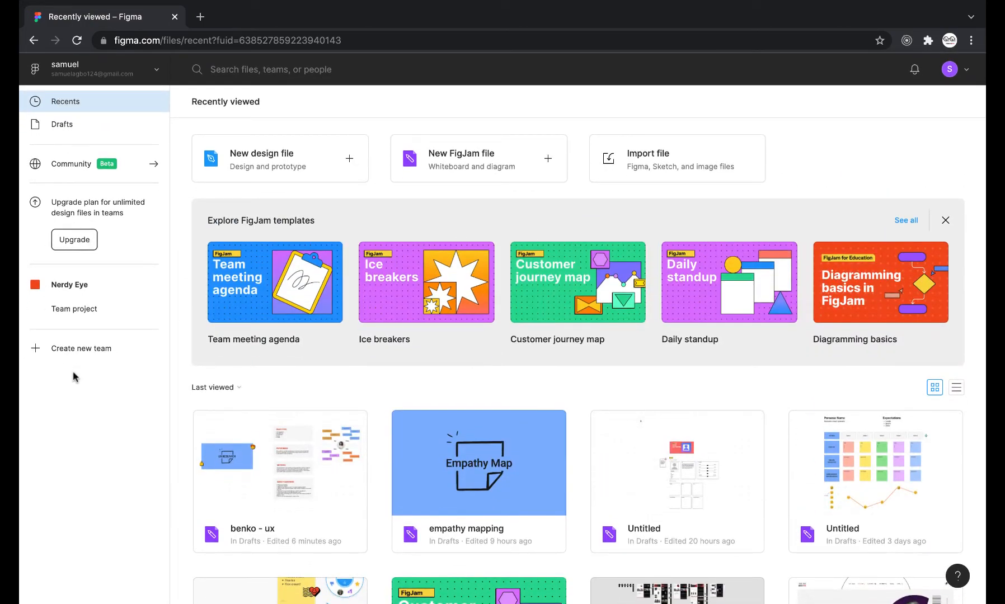
{"action": "left_click", "coordinate": [966, 71]}
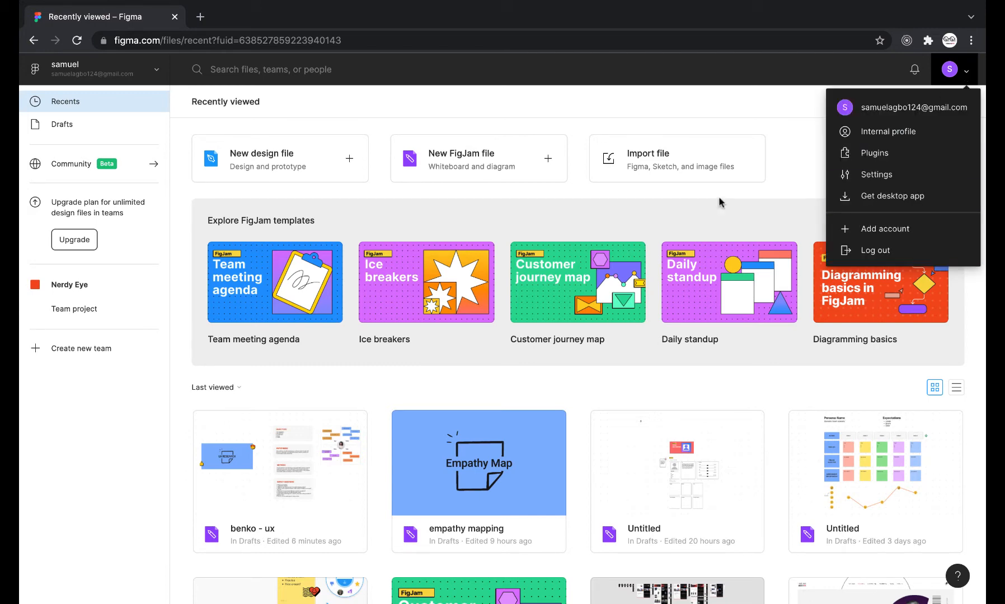
{"action": "left_click", "coordinate": [611, 103]}
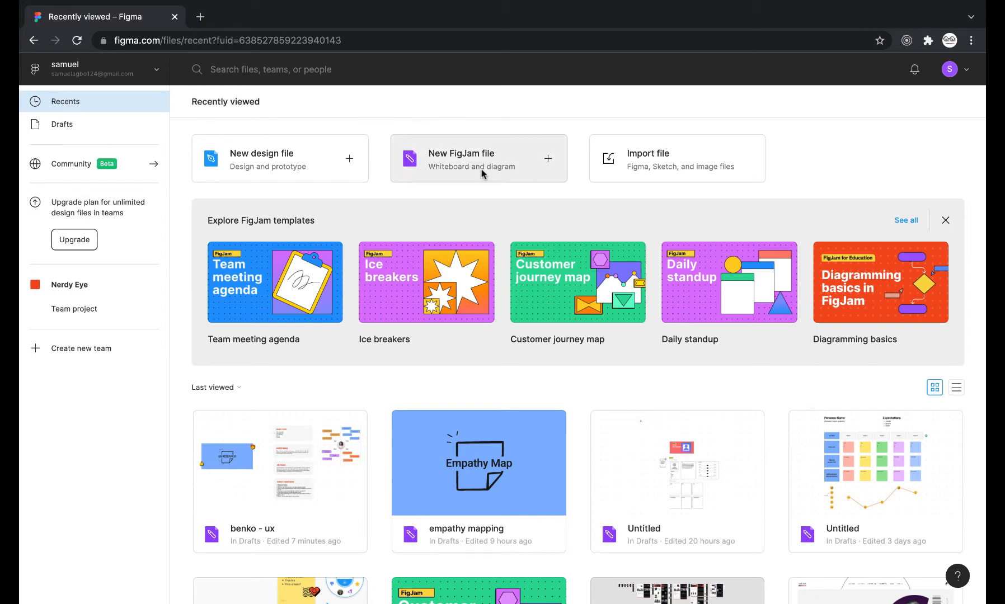
- Create a blank FigJam file without a template and name it "simple ecommerce ux"
{"action": "left_click", "coordinate": [541, 166]}
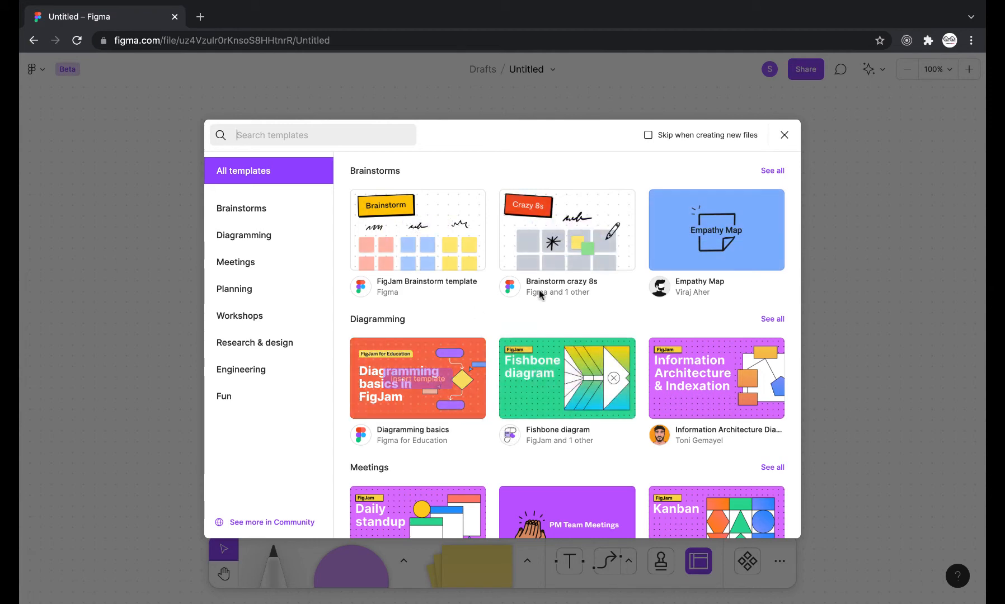
{"action": "left_click", "coordinate": [784, 135]}
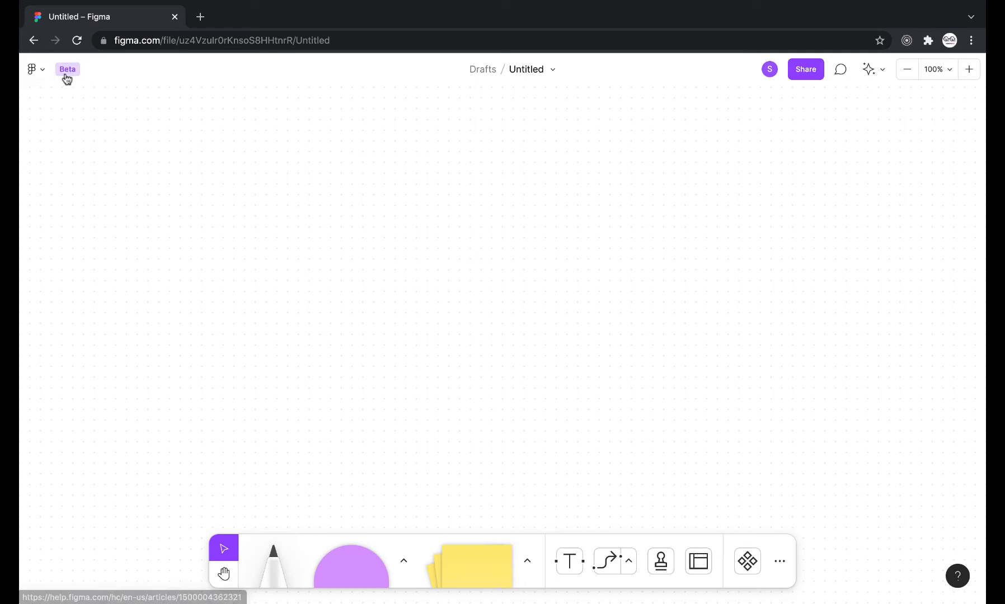
{"action": "double_click", "coordinate": [523, 69]}
{"action": "left_click", "coordinate": [506, 121]}
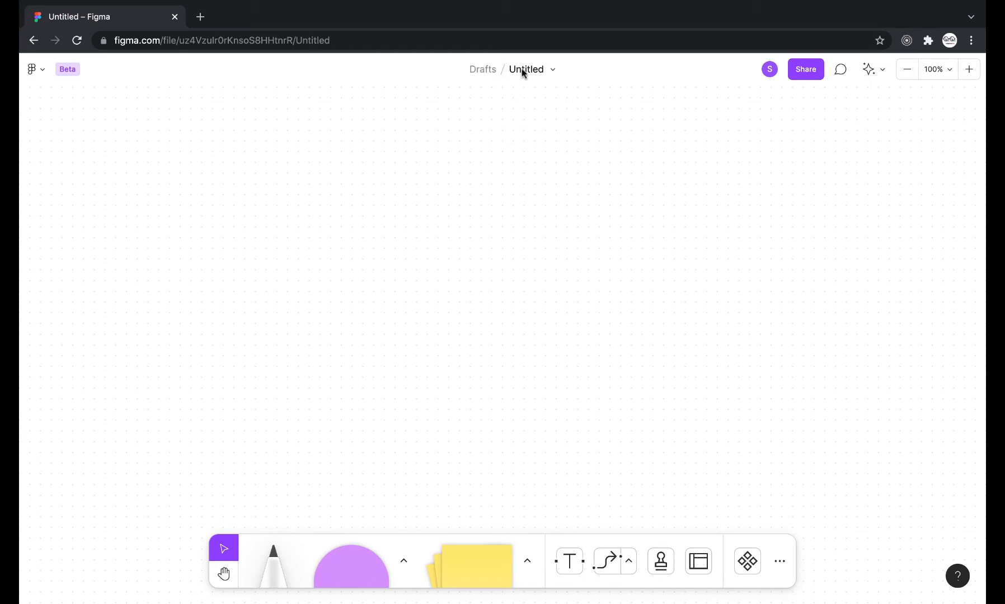
{"action": "double_click", "coordinate": [523, 69]}
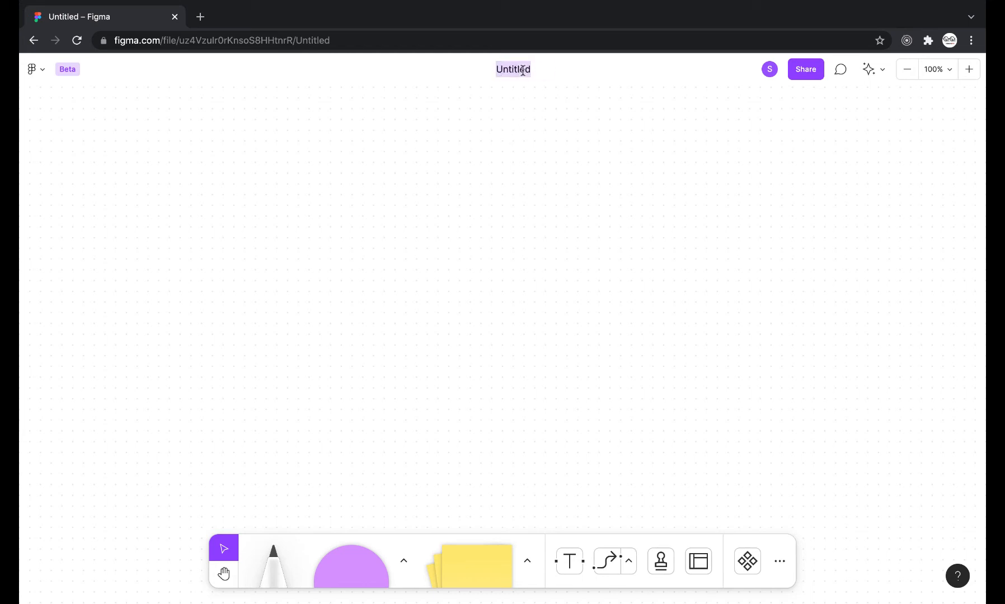
{"action": "type", "text": "simple ecomm"}
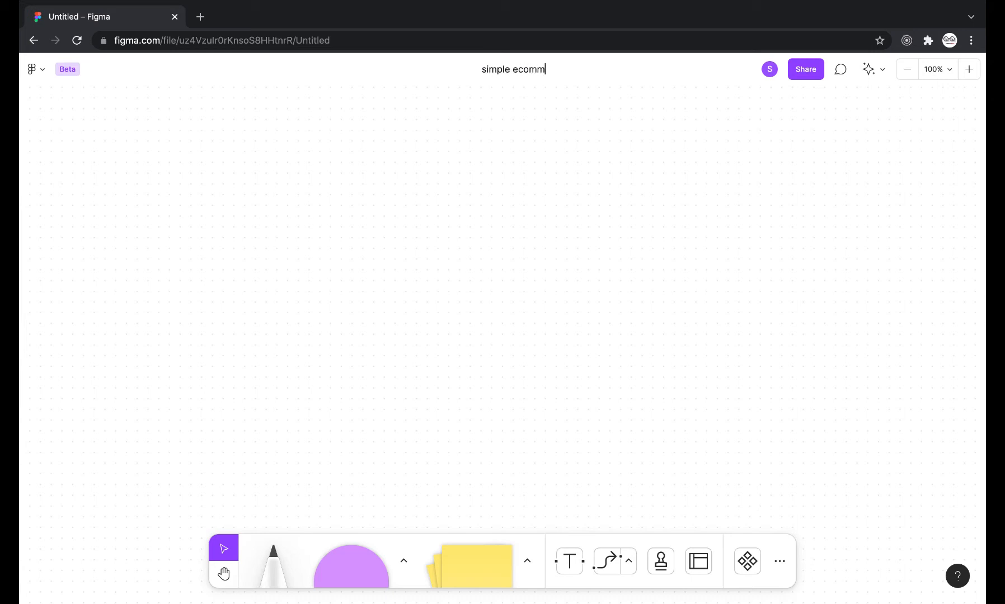
{"action": "type", "text": "erce ux"}
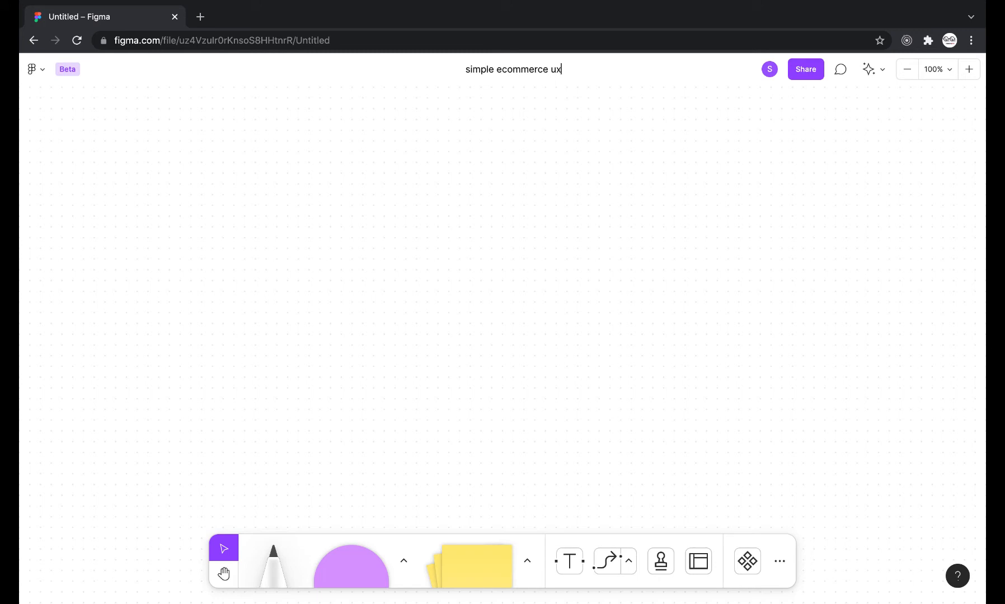
{"action": "key", "text": "BackSpace"}
{"action": "key", "text": "Return"}
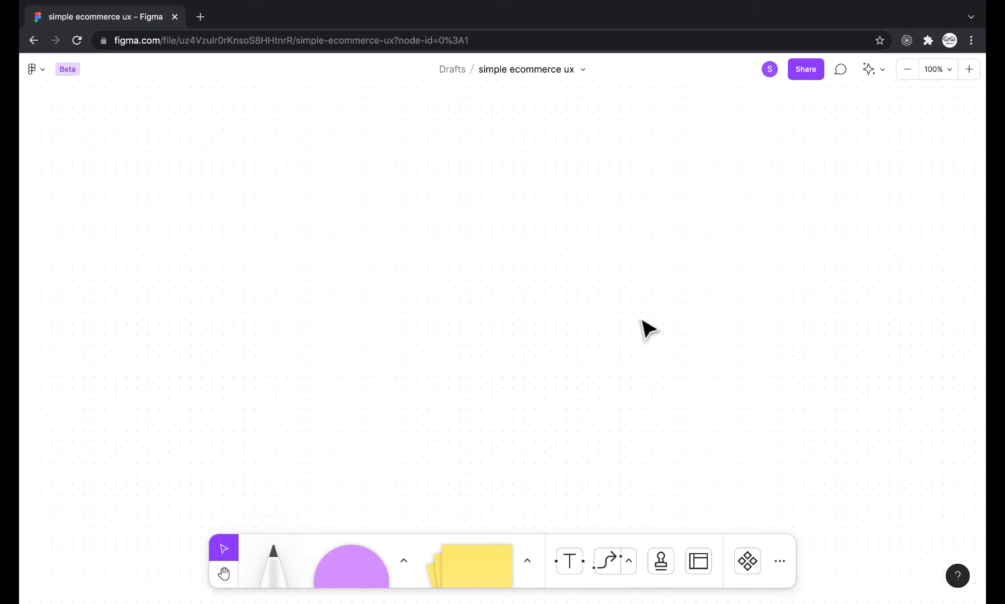
- Sketch a loose curve and a smiling face beside it on the canvas with the thin red marker
{"action": "left_click", "coordinate": [224, 575]}
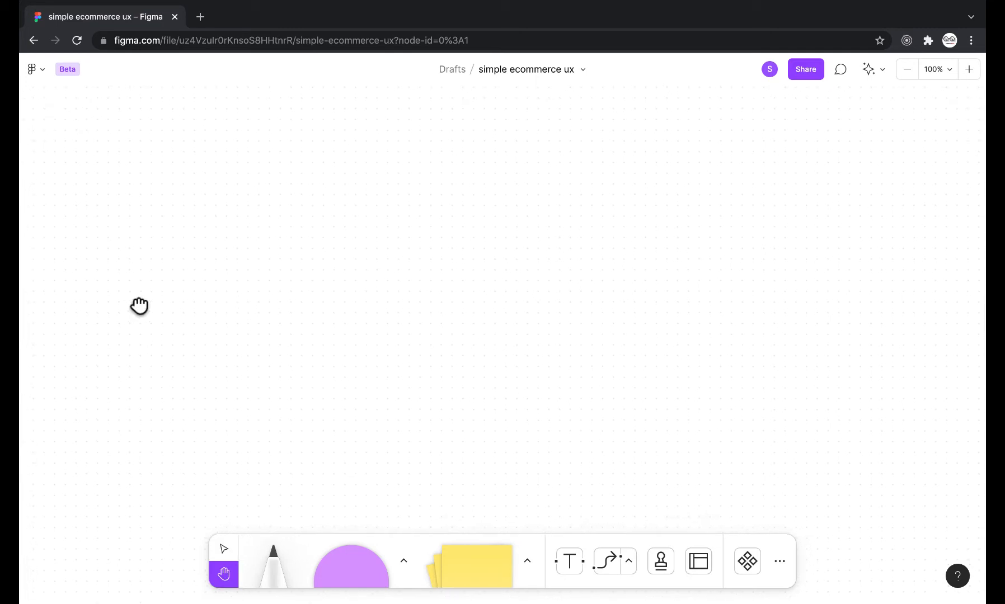
{"action": "left_click", "coordinate": [223, 549]}
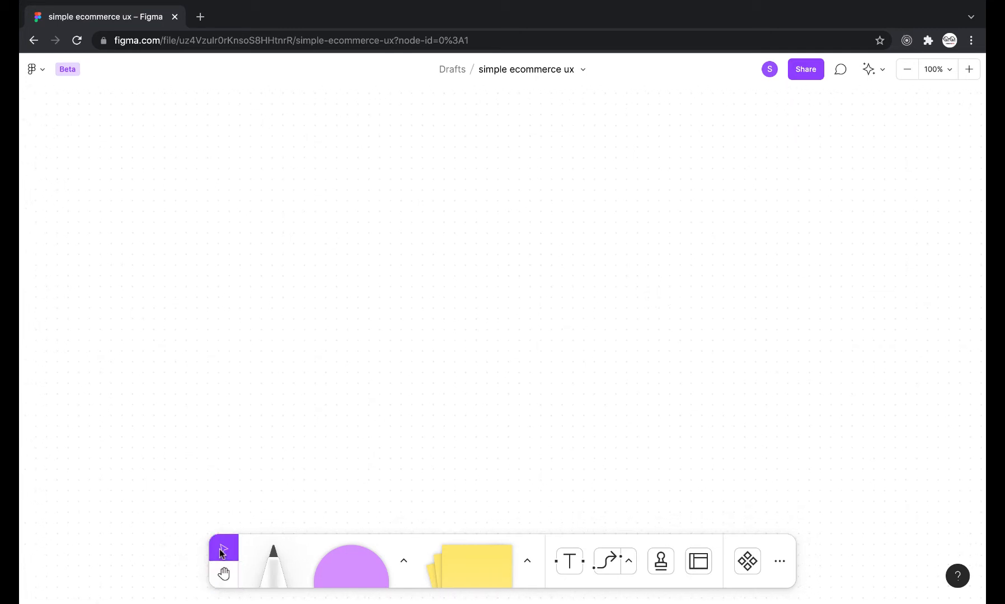
{"action": "left_click", "coordinate": [270, 569]}
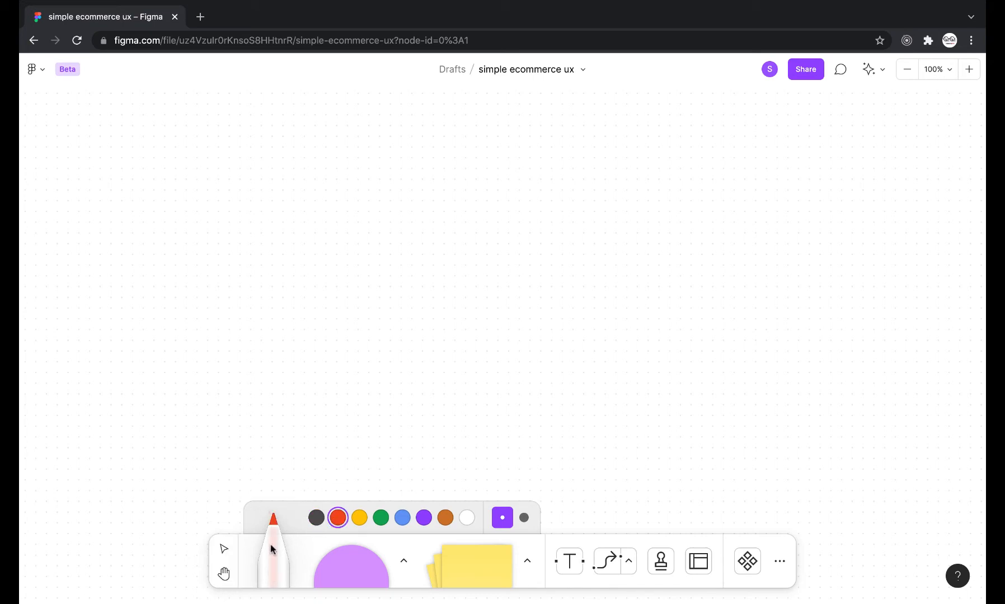
{"action": "mouse_move", "coordinate": [195, 260]}
{"action": "left_mouse_down"}
{"action": "mouse_move", "coordinate": [210, 287]}
{"action": "mouse_move", "coordinate": [199, 337]}
{"action": "left_mouse_up"}
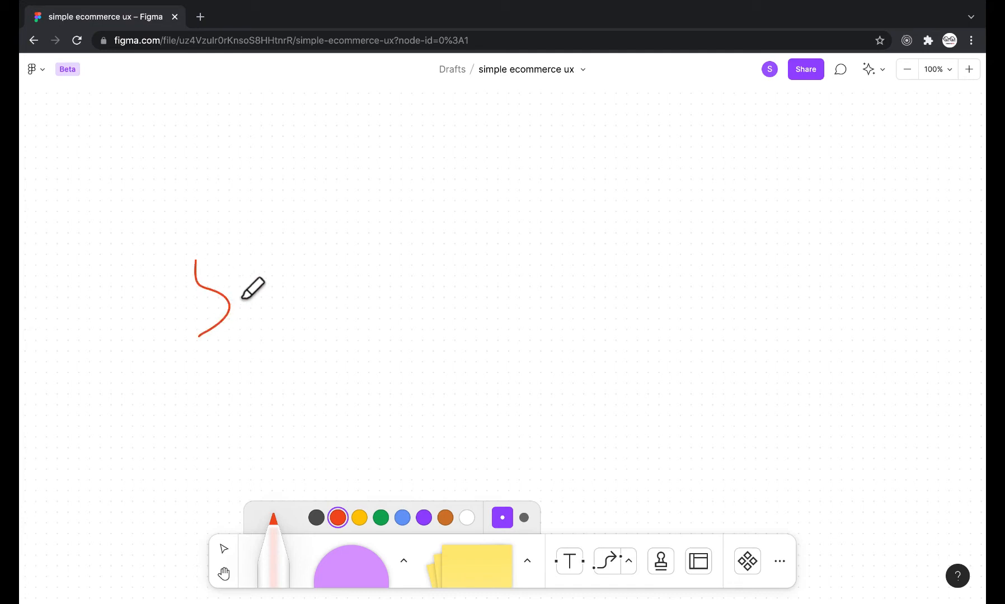
{"action": "left_click_drag", "start_coordinate": [389, 266], "coordinate": [325, 370]}
{"action": "mouse_move", "coordinate": [393, 360]}
{"action": "left_mouse_down"}
{"action": "mouse_move", "coordinate": [427, 297]}
{"action": "mouse_move", "coordinate": [386, 263]}
{"action": "left_mouse_up"}
{"action": "mouse_move", "coordinate": [334, 301]}
{"action": "left_mouse_down"}
{"action": "mouse_move", "coordinate": [372, 293]}
{"action": "mouse_move", "coordinate": [379, 315]}
{"action": "mouse_move", "coordinate": [382, 301]}
{"action": "mouse_move", "coordinate": [359, 315]}
{"action": "mouse_move", "coordinate": [361, 328]}
{"action": "mouse_move", "coordinate": [350, 323]}
{"action": "mouse_move", "coordinate": [368, 346]}
{"action": "mouse_move", "coordinate": [394, 336]}
{"action": "left_mouse_up"}
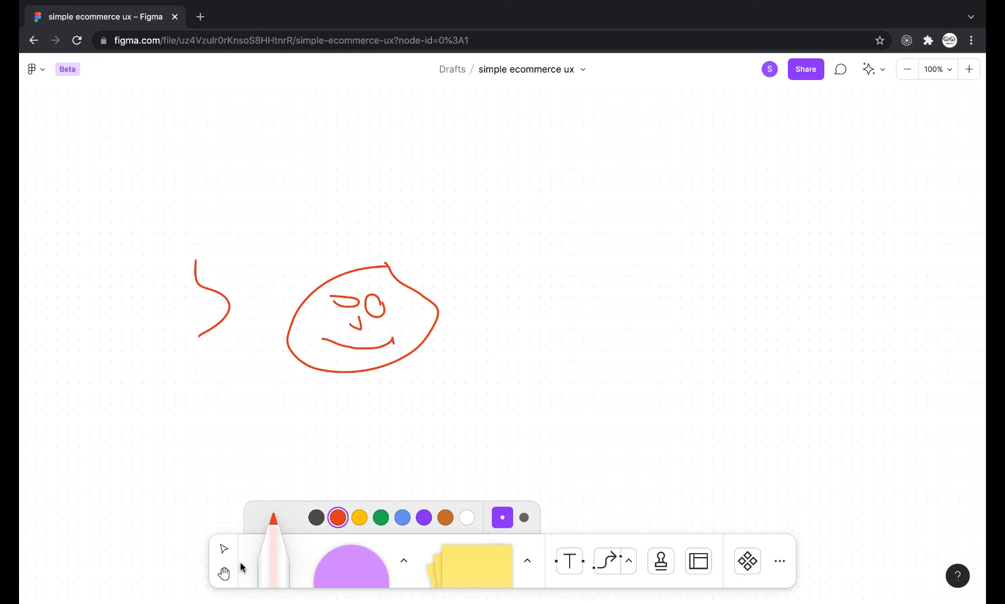
- Delete all the marker strokes from the canvas
{"action": "left_click", "coordinate": [223, 547]}
{"action": "mouse_move", "coordinate": [588, 407]}
{"action": "left_mouse_down"}
{"action": "mouse_move", "coordinate": [123, 271]}
{"action": "mouse_move", "coordinate": [45, 215]}
{"action": "left_mouse_up"}
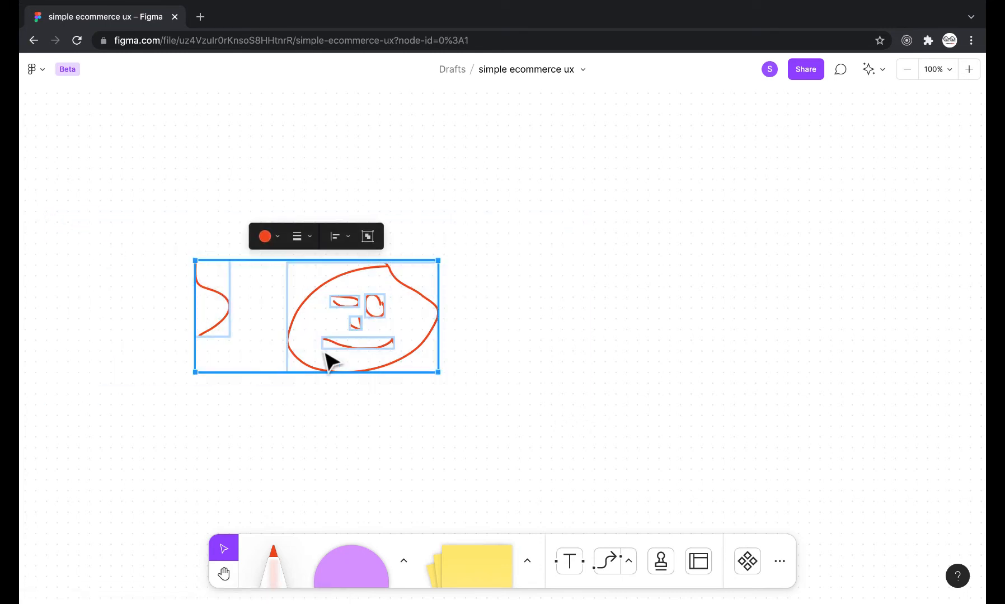
{"action": "key", "text": "Delete"}
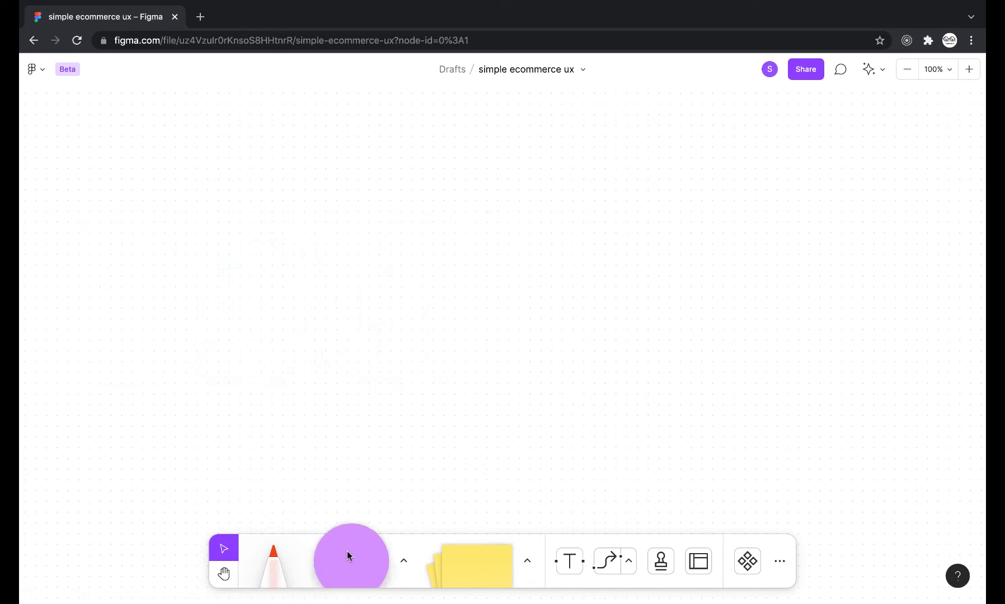
- Place a purple square on the canvas and shorten it from above into a rectangle about half as tall
{"action": "left_click", "coordinate": [404, 561]}
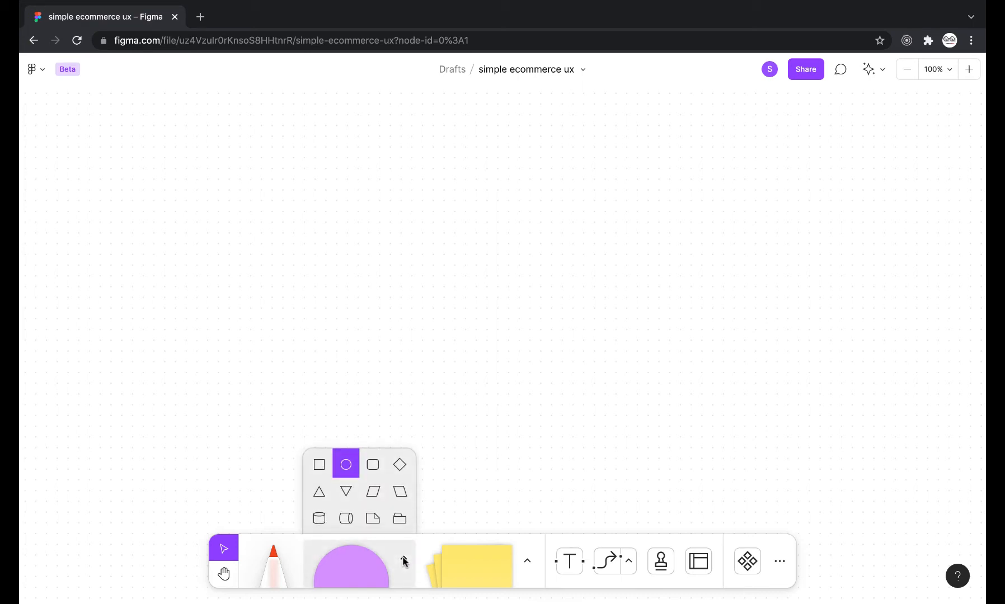
{"action": "left_click", "coordinate": [318, 467]}
{"action": "left_click", "coordinate": [240, 193]}
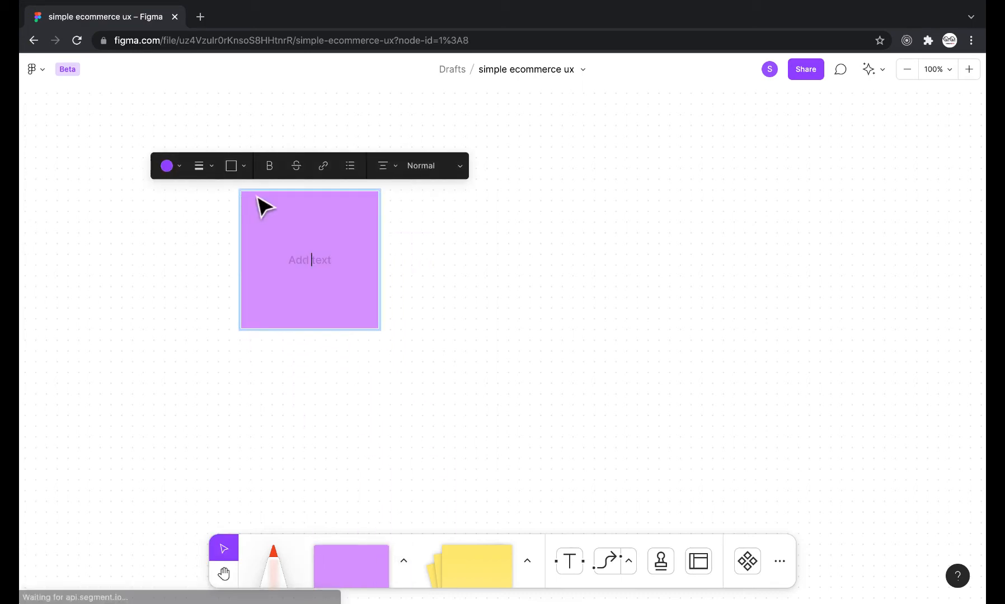
{"action": "left_click", "coordinate": [372, 370]}
{"action": "left_click", "coordinate": [325, 251]}
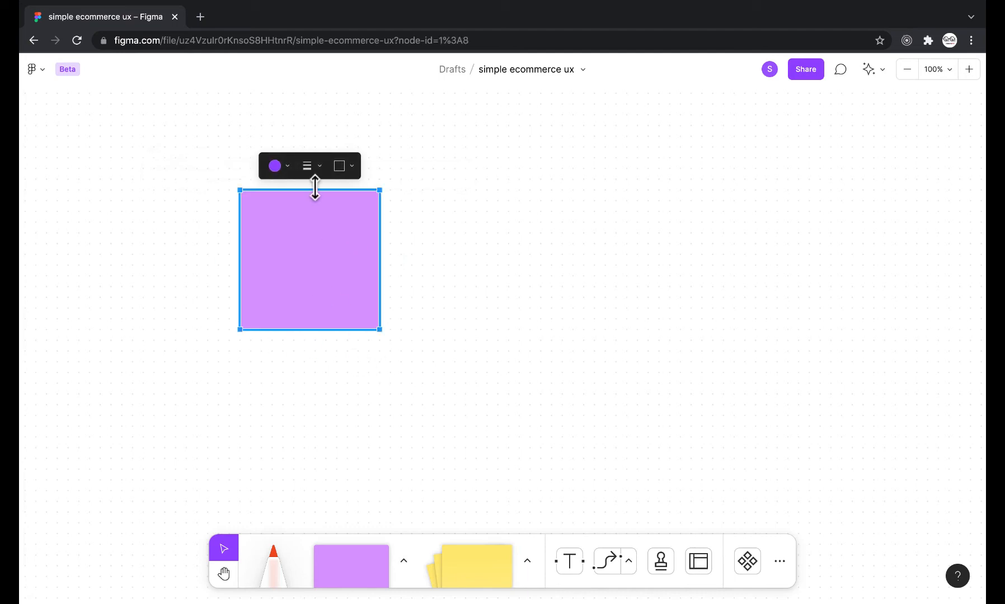
{"action": "left_click_drag", "start_coordinate": [311, 189], "coordinate": [312, 265]}
{"action": "left_click", "coordinate": [460, 290]}
- Add a connected shape to the right of the rectangle and change it to a diamond
{"action": "left_click", "coordinate": [358, 299]}
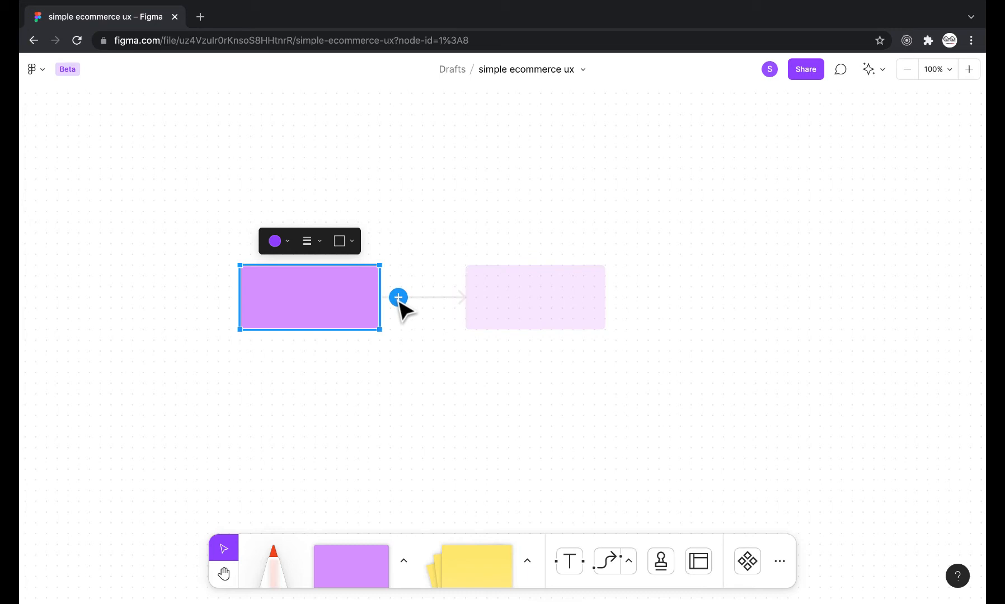
{"action": "left_click", "coordinate": [397, 298]}
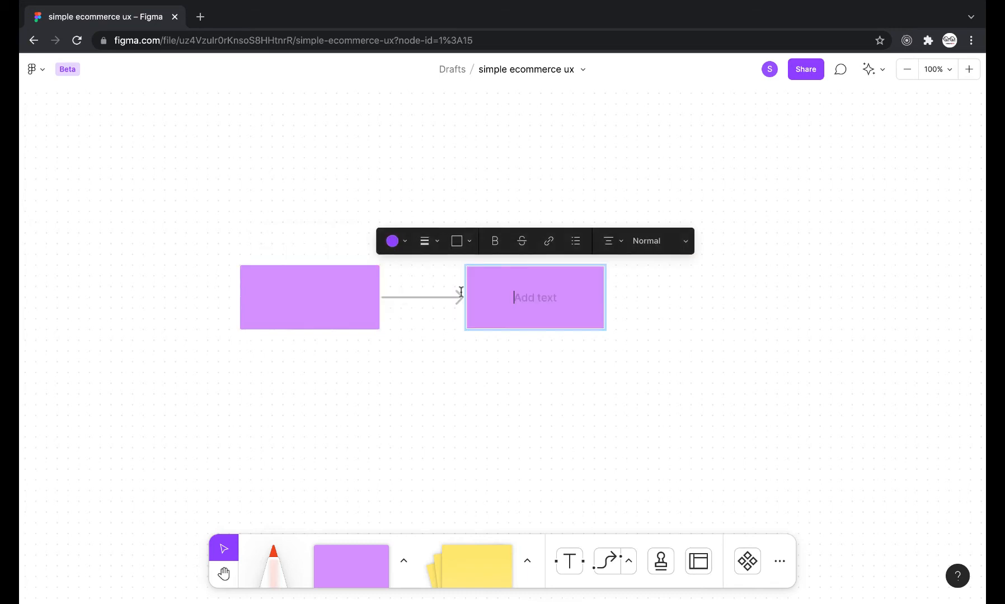
{"action": "left_click", "coordinate": [408, 240]}
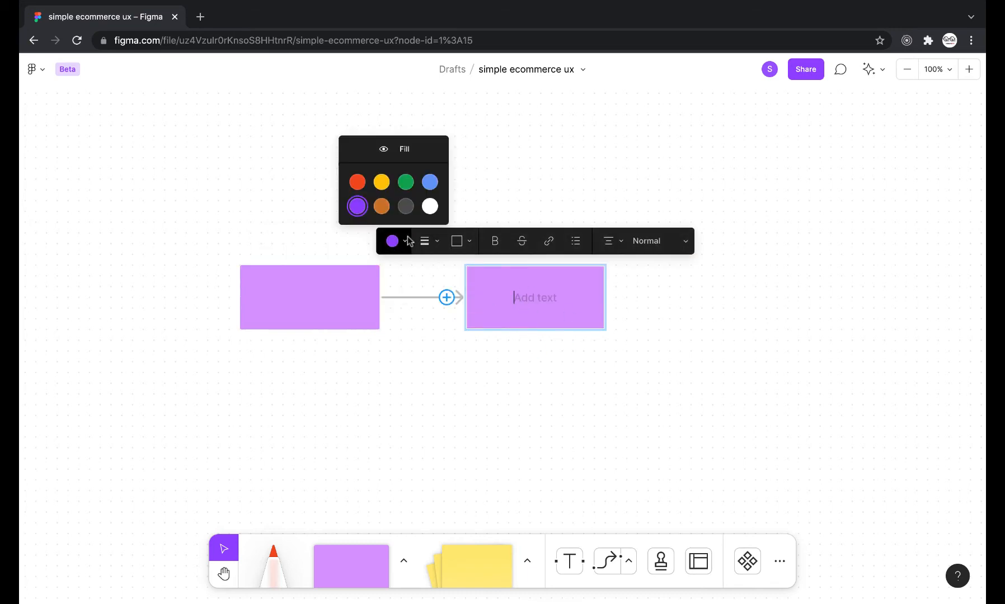
{"action": "left_click", "coordinate": [466, 241]}
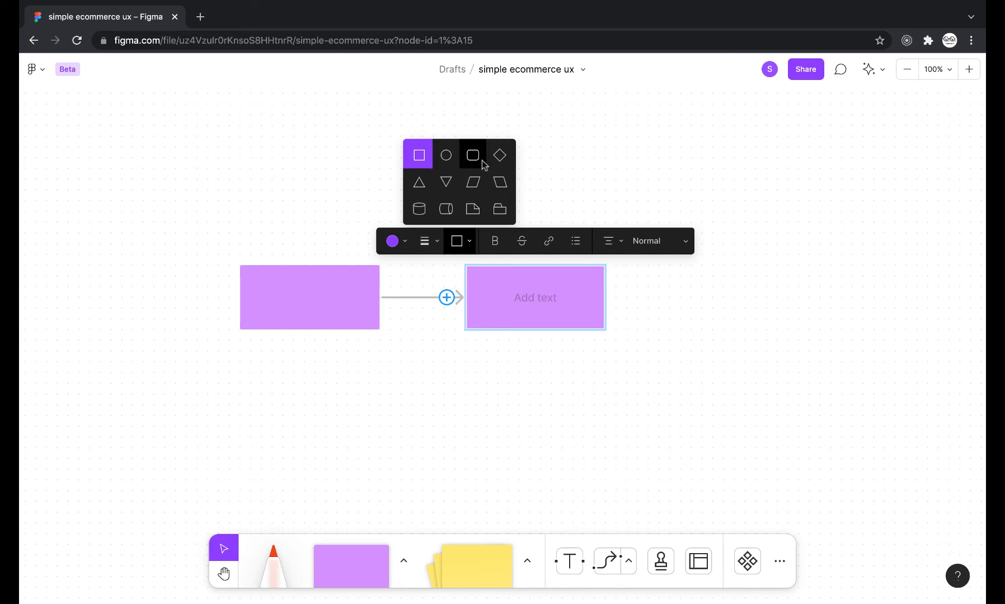
{"action": "left_click", "coordinate": [499, 156]}
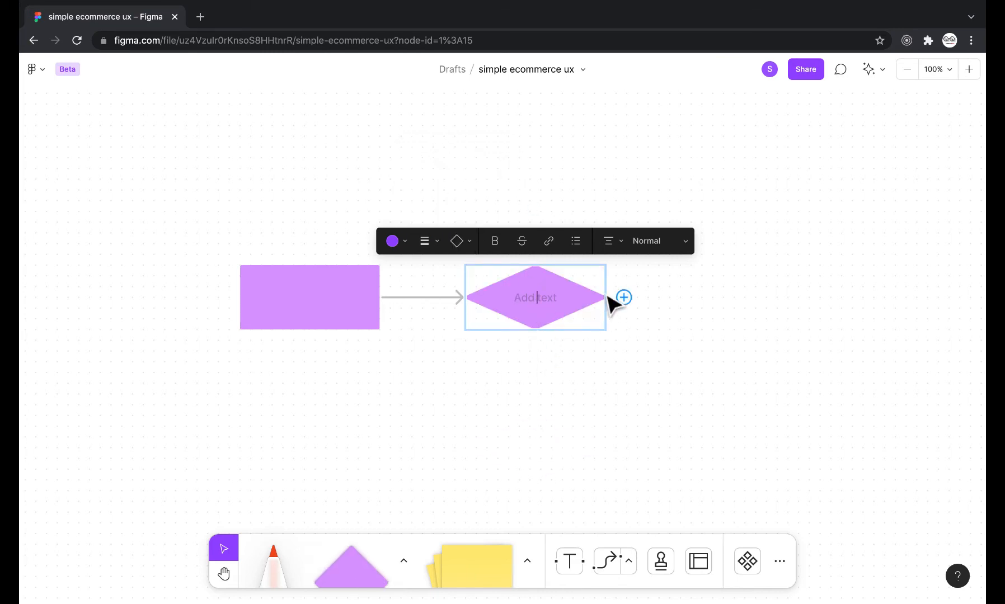
- Label the diamond with the placeholder text "hgcghcg"
{"action": "left_click", "coordinate": [571, 342]}
{"action": "left_click", "coordinate": [544, 286]}
{"action": "left_click", "coordinate": [536, 292]}
{"action": "left_click", "coordinate": [527, 478]}
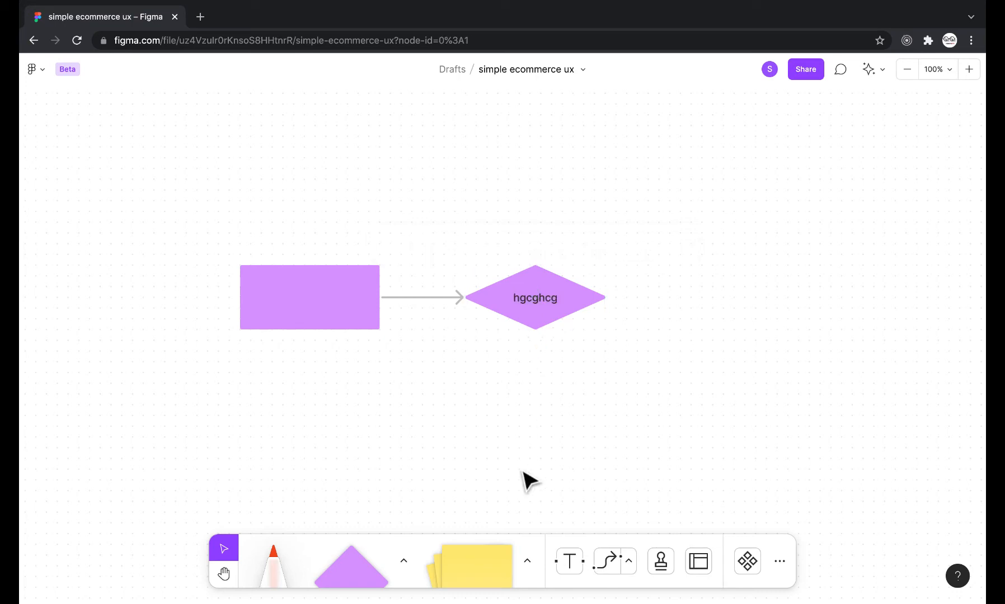
- Set the end point of the connector between the rectangle and the diamond to a solid arrow
{"action": "left_click", "coordinate": [424, 298]}
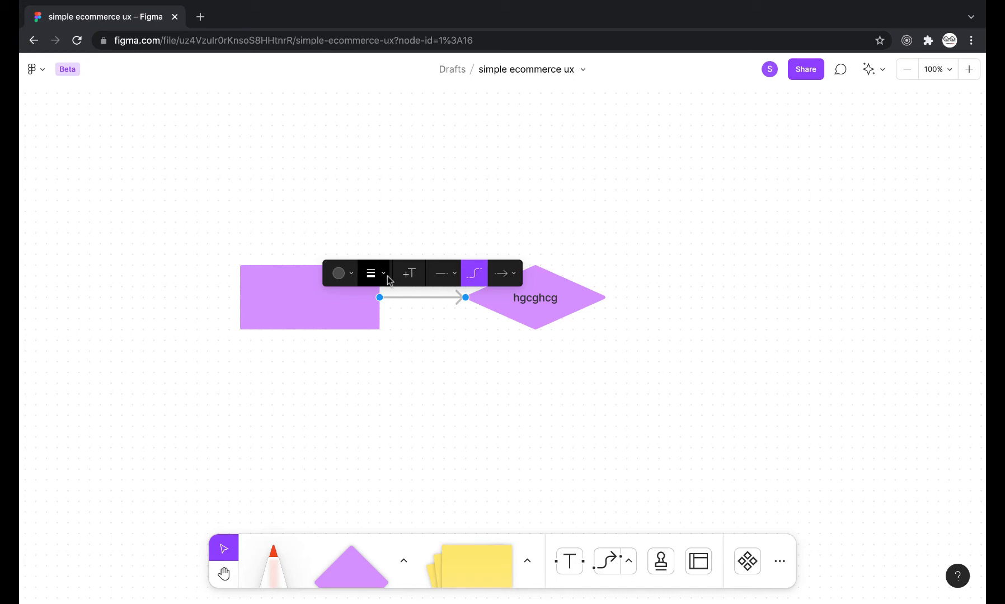
{"action": "left_click", "coordinate": [515, 274]}
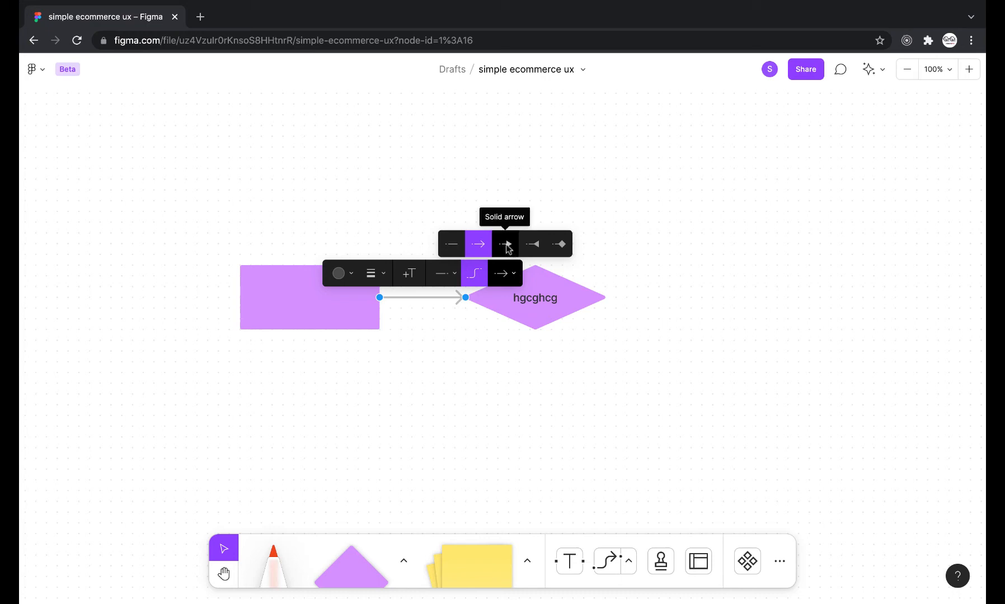
{"action": "left_click", "coordinate": [507, 246]}
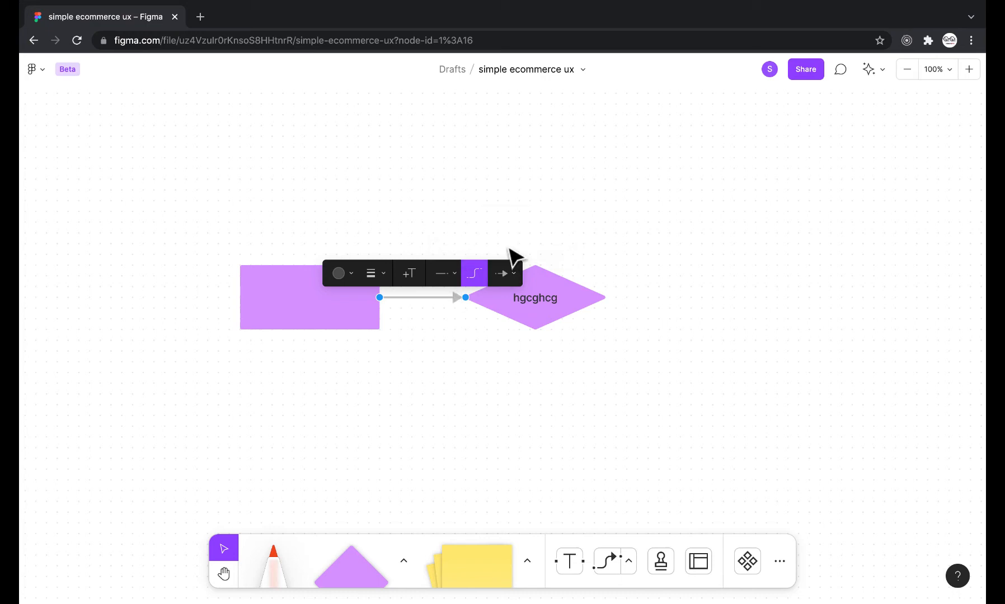
{"action": "left_click", "coordinate": [458, 275]}
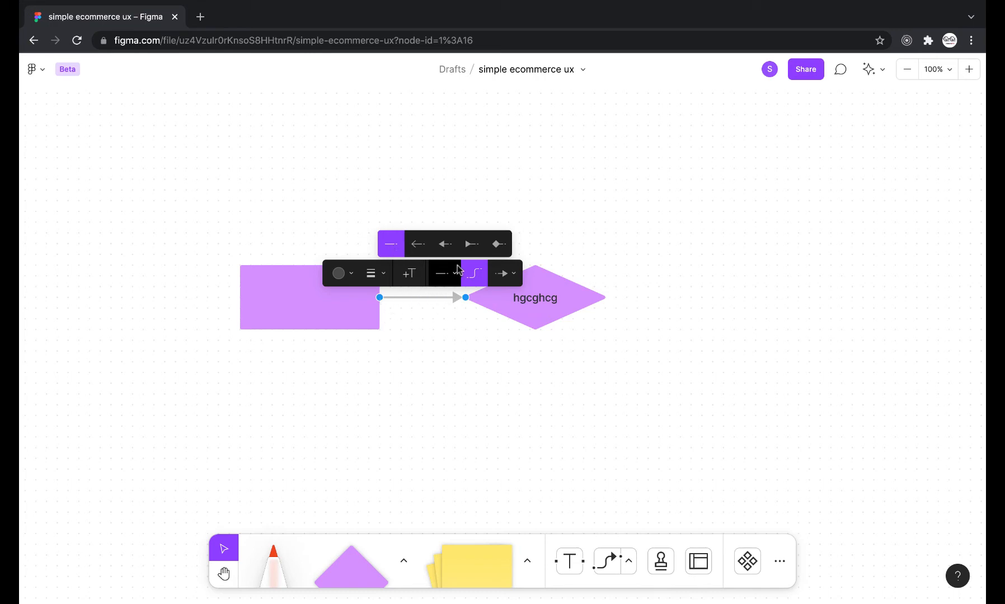
- Try purple on the connector arrow and settle on red for its color
{"action": "left_click", "coordinate": [348, 274]}
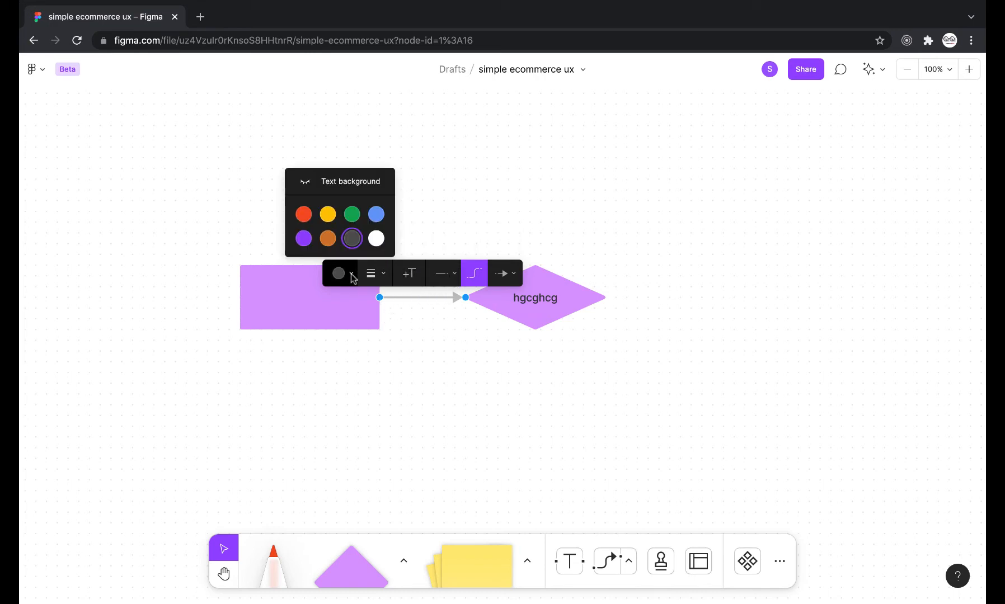
{"action": "left_click", "coordinate": [305, 238]}
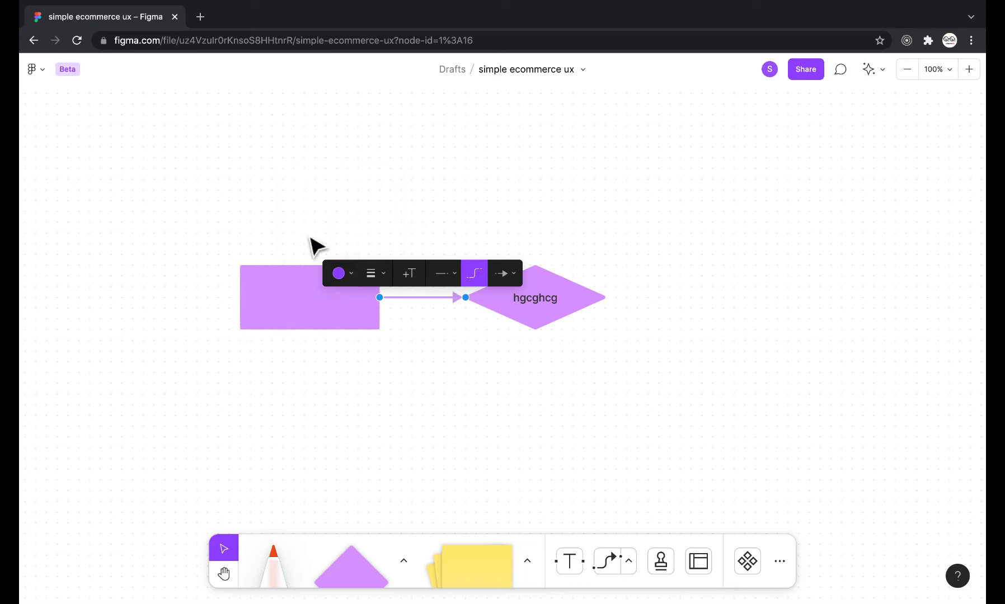
{"action": "left_click", "coordinate": [353, 275]}
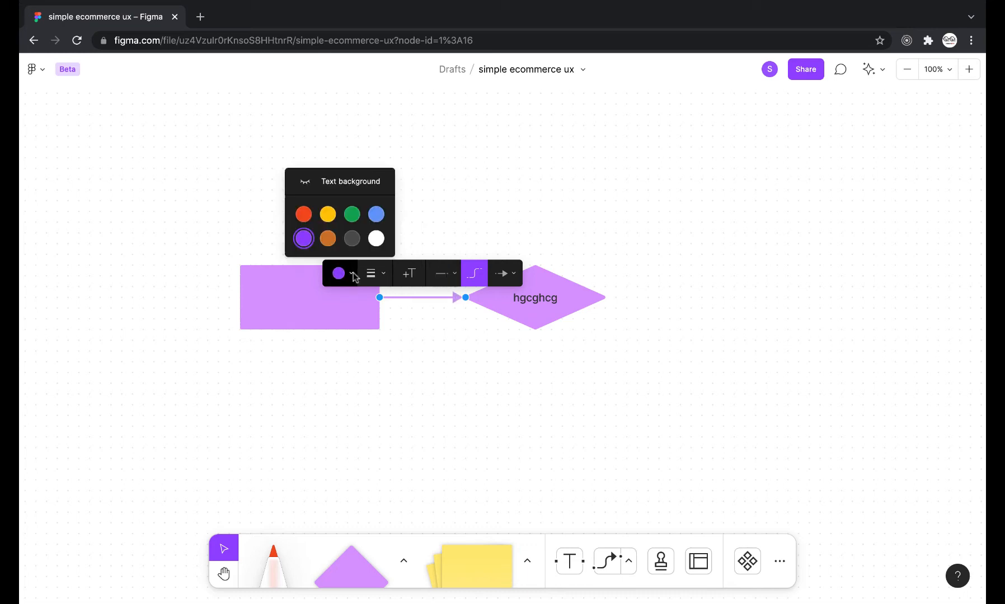
{"action": "left_click", "coordinate": [303, 214]}
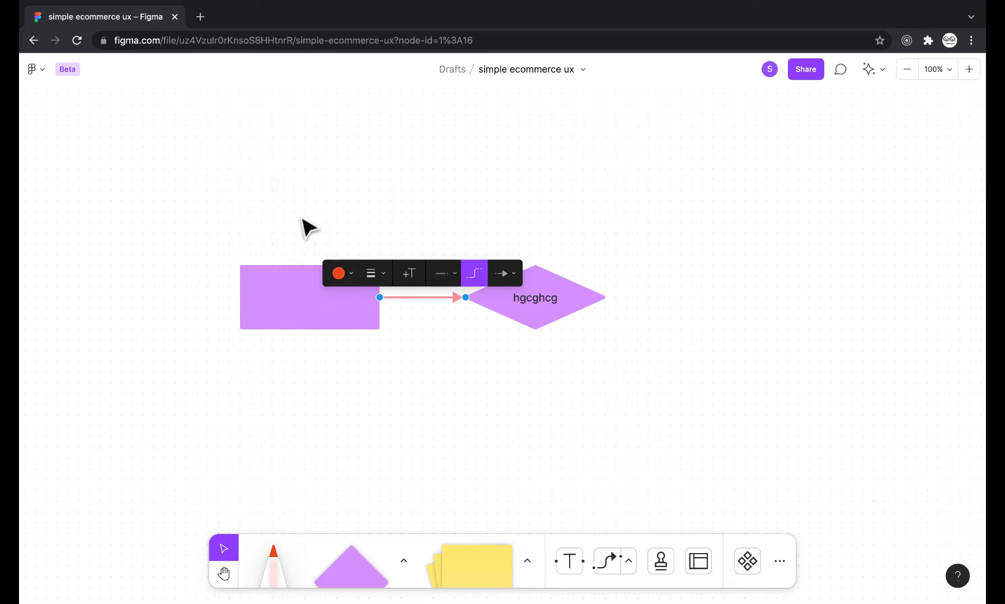
{"action": "left_click", "coordinate": [398, 352]}
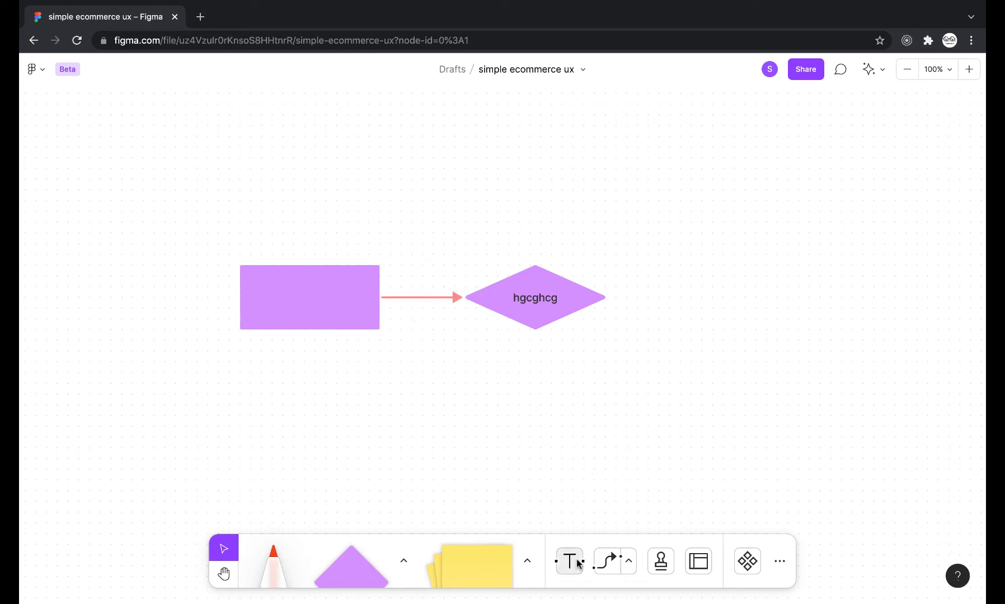
{"action": "left_click", "coordinate": [630, 562]}
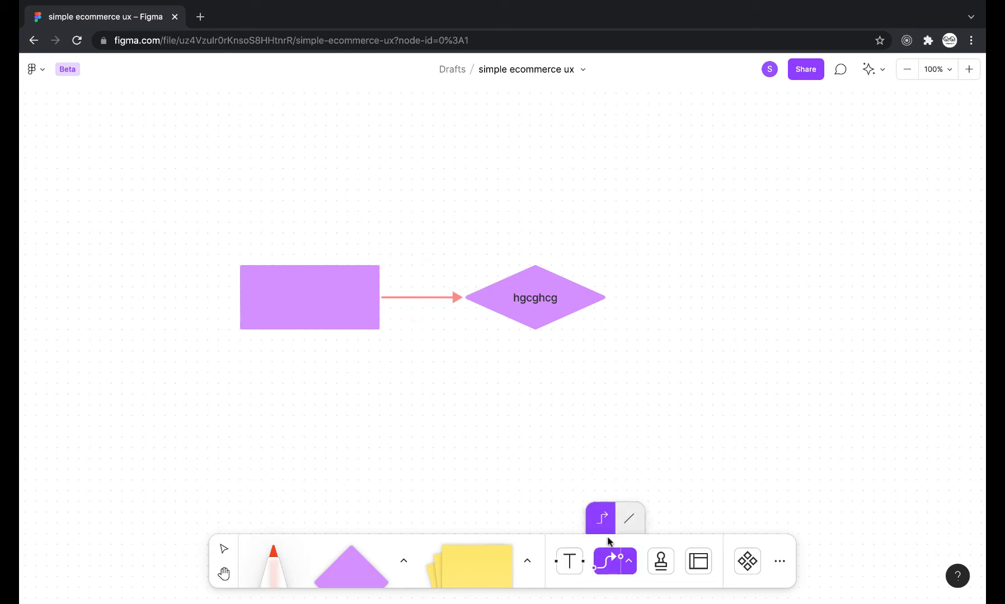
{"action": "key", "text": "Escape"}
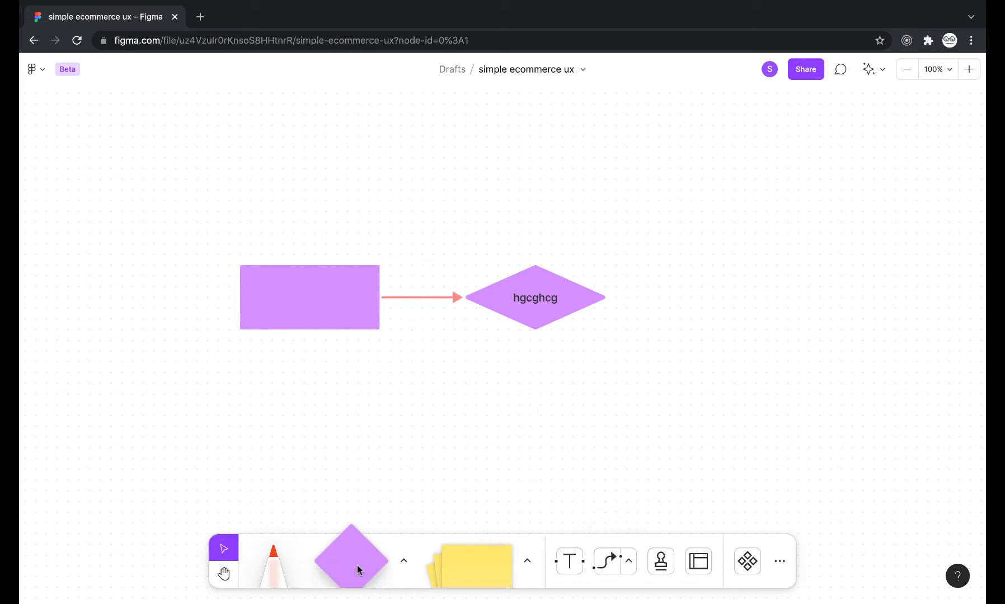
- Add a yellow sticky note below the rectangle with the text "add some text"
{"action": "left_click_drag", "start_coordinate": [480, 562], "coordinate": [359, 448]}
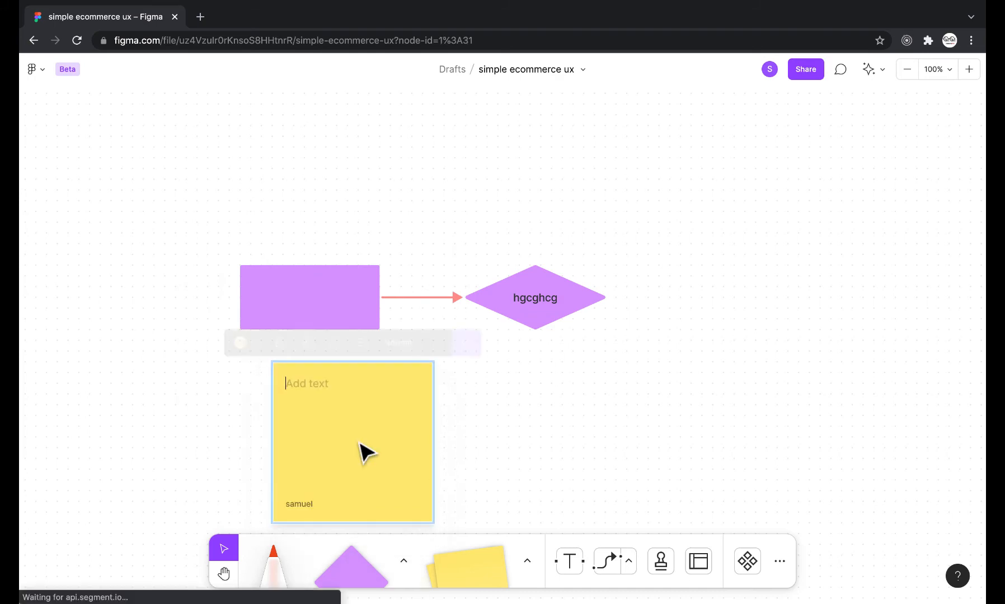
{"action": "type", "text": "ad"}
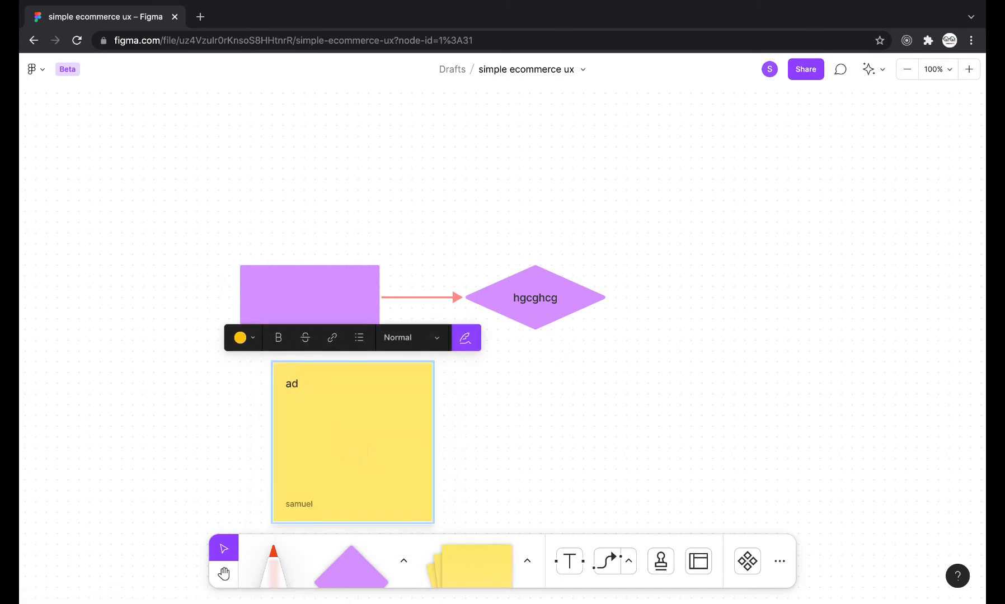
{"action": "type", "text": "d some text"}
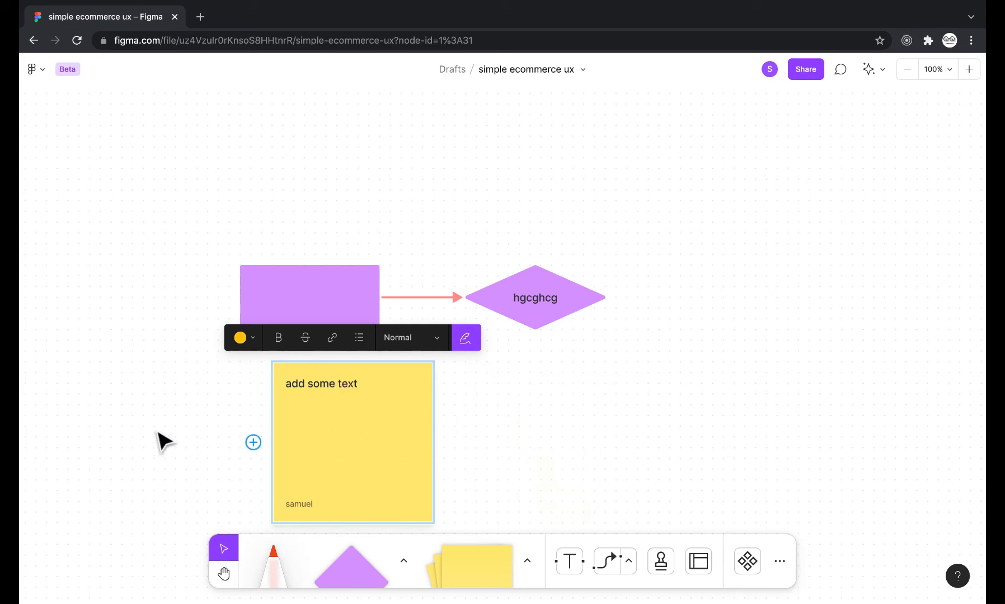
- Try white on the sticky note, recolor it orange-brown, and align its left edge with the rectangle above
{"action": "left_click", "coordinate": [255, 340]}
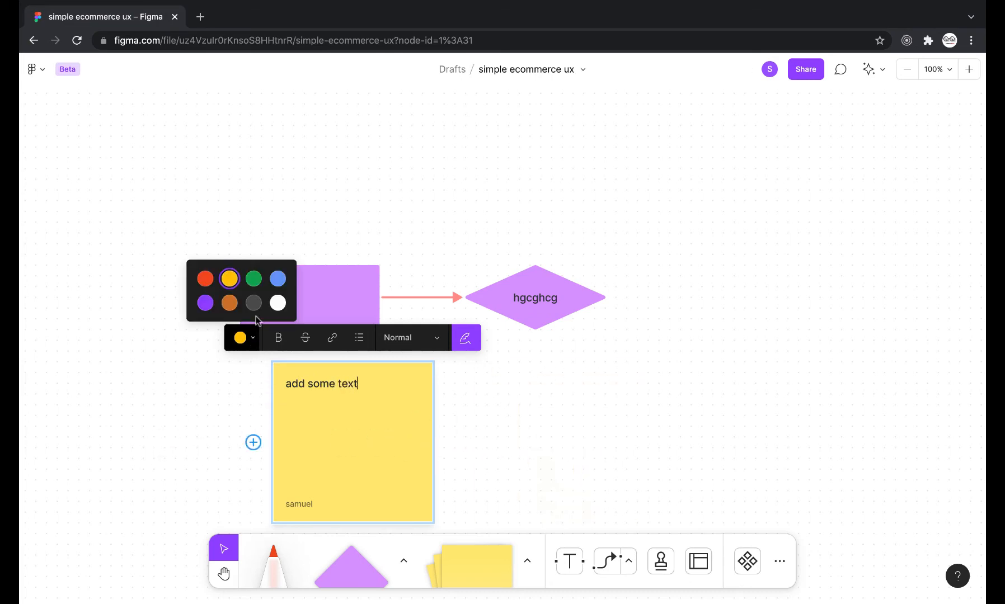
{"action": "left_click", "coordinate": [276, 305]}
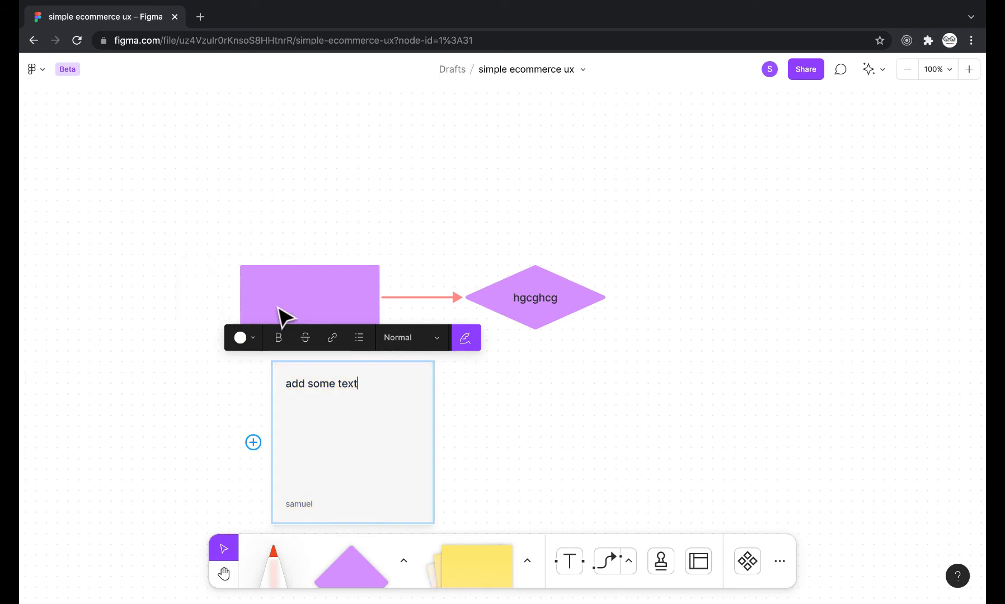
{"action": "left_click", "coordinate": [255, 339]}
{"action": "left_click", "coordinate": [230, 302]}
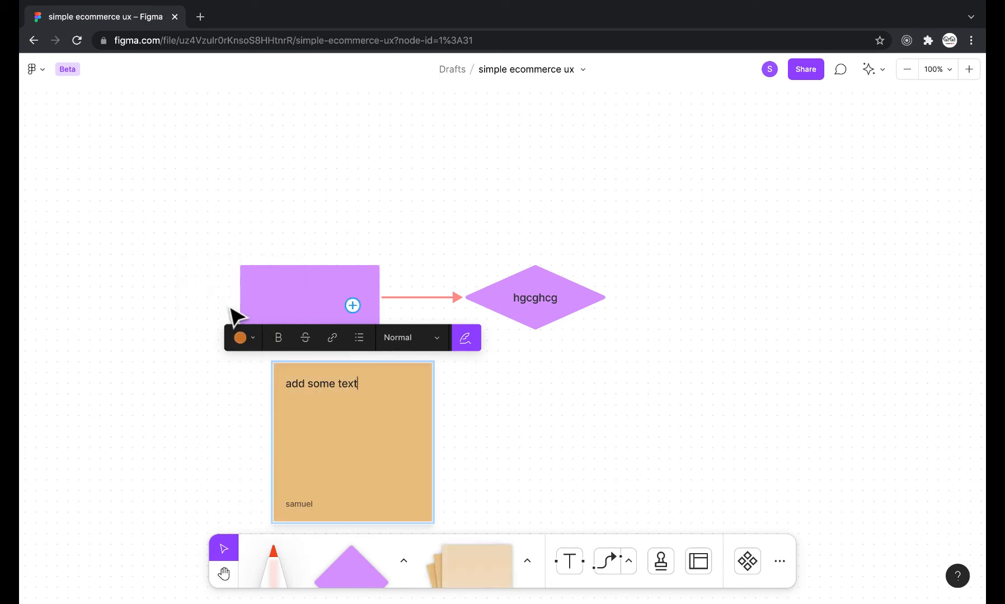
{"action": "left_click", "coordinate": [178, 397]}
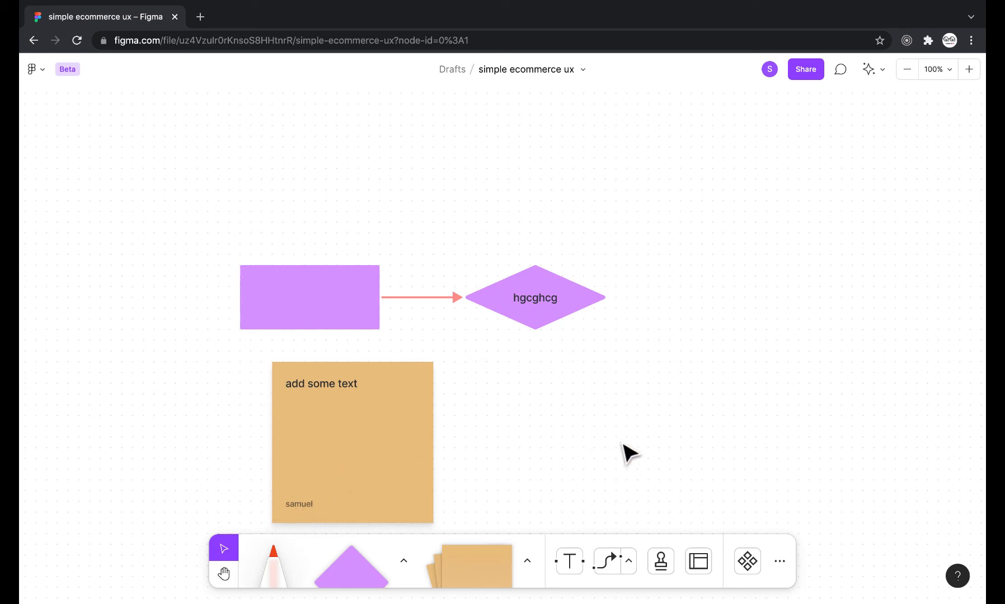
{"action": "left_click", "coordinate": [421, 456]}
{"action": "left_click_drag", "start_coordinate": [382, 446], "coordinate": [351, 441]}
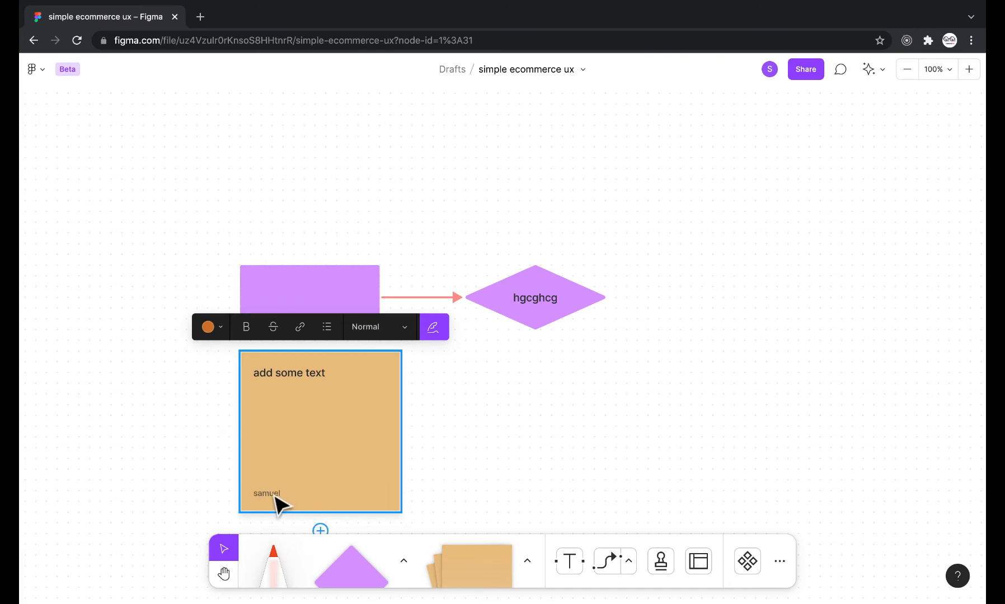
- Toggle the author name on the sticky note off and on several times
{"action": "left_click", "coordinate": [433, 329]}
{"action": "left_click", "coordinate": [433, 330]}
{"action": "left_click", "coordinate": [434, 330]}
{"action": "left_click", "coordinate": [433, 330]}
{"action": "left_click", "coordinate": [433, 330]}
{"action": "left_click", "coordinate": [434, 330]}
- Set the sticky note's text "add some text" to the Heading size
{"action": "double_click", "coordinate": [324, 370]}
{"action": "triple_click", "coordinate": [324, 370]}
{"action": "left_click", "coordinate": [404, 329]}
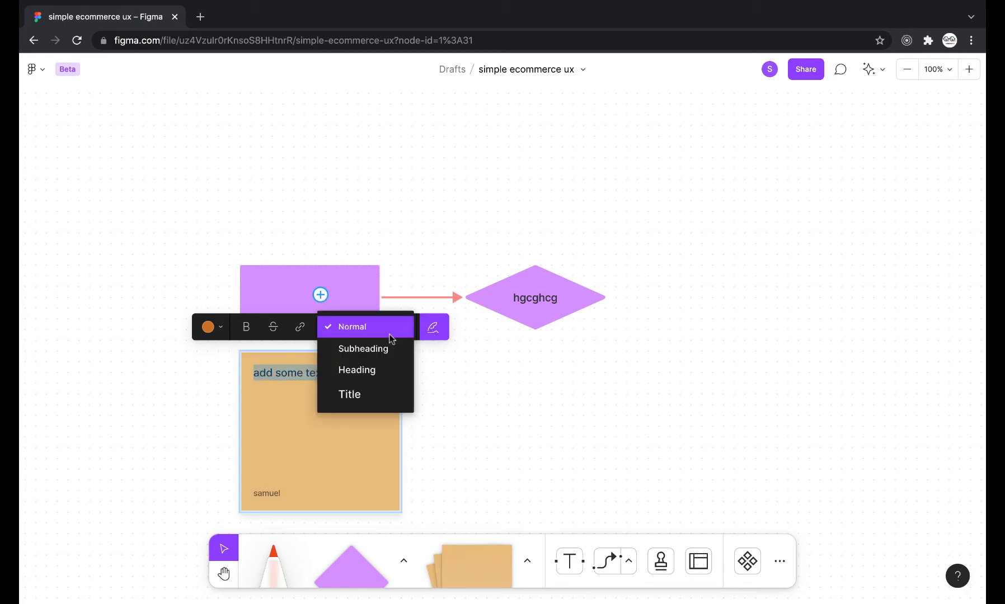
{"action": "left_click", "coordinate": [377, 370]}
- Try strikethrough, bold and the link option on the sticky note's text without keeping any of them
{"action": "left_click", "coordinate": [273, 327]}
{"action": "left_click", "coordinate": [272, 327]}
{"action": "left_click", "coordinate": [245, 328]}
{"action": "left_click", "coordinate": [245, 328]}
{"action": "left_click", "coordinate": [299, 327]}
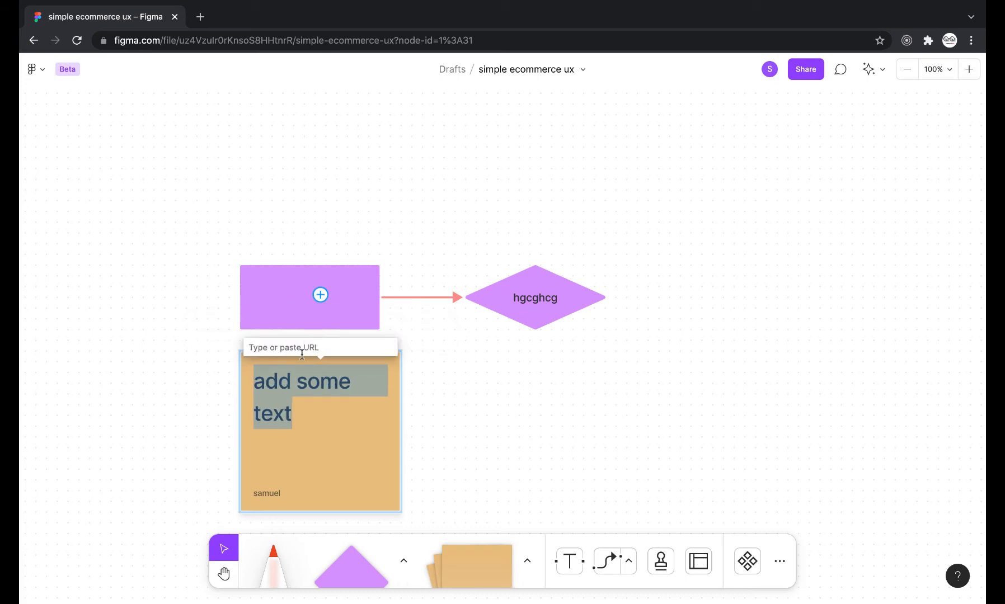
{"action": "left_click", "coordinate": [343, 448]}
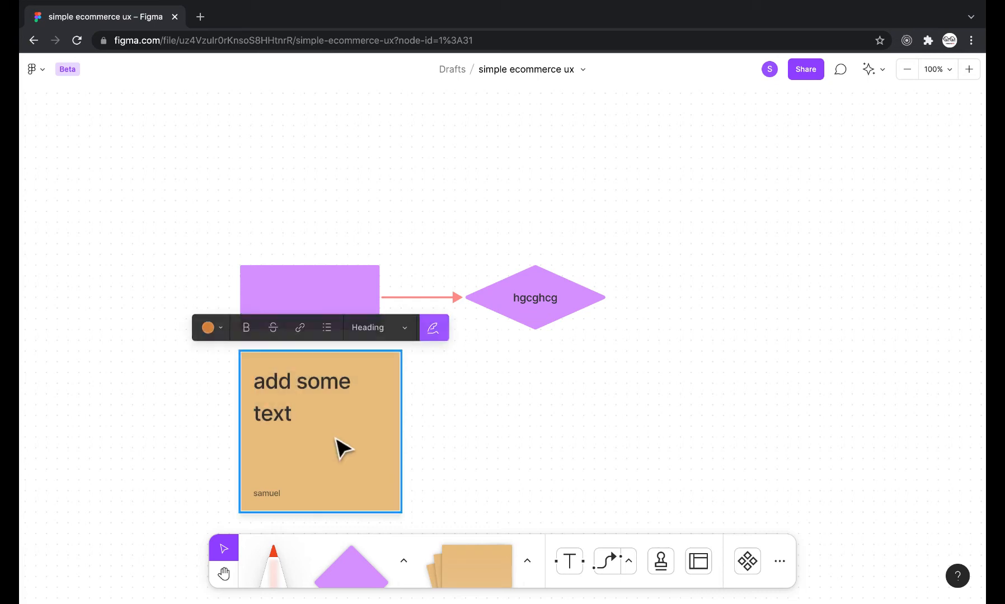
{"action": "left_click", "coordinate": [523, 434]}
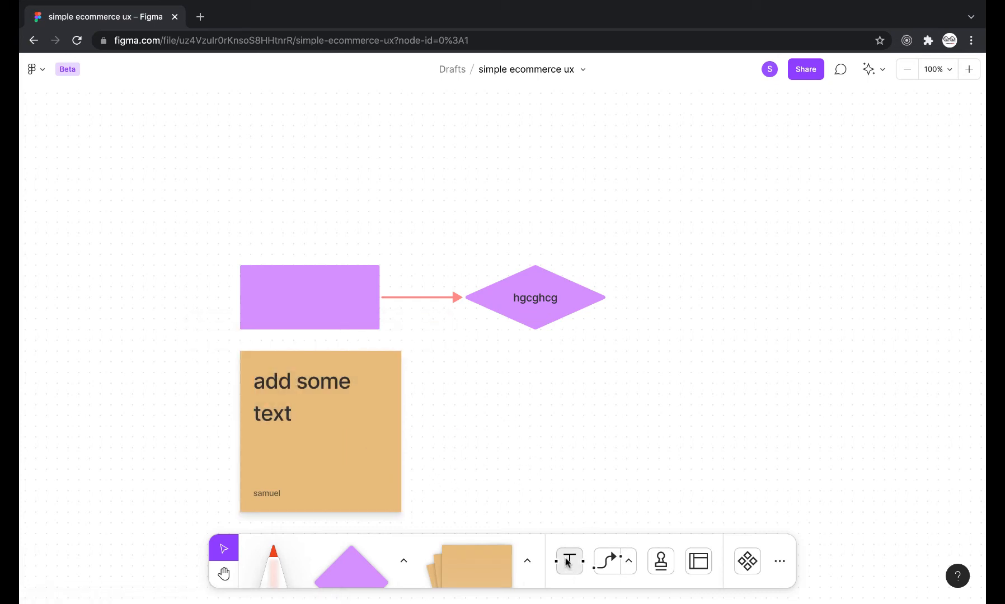
- Add a text box reading "some demo text" below the diamond
{"action": "left_click", "coordinate": [569, 560]}
{"action": "left_click", "coordinate": [476, 385]}
{"action": "type", "text": "fdz"}
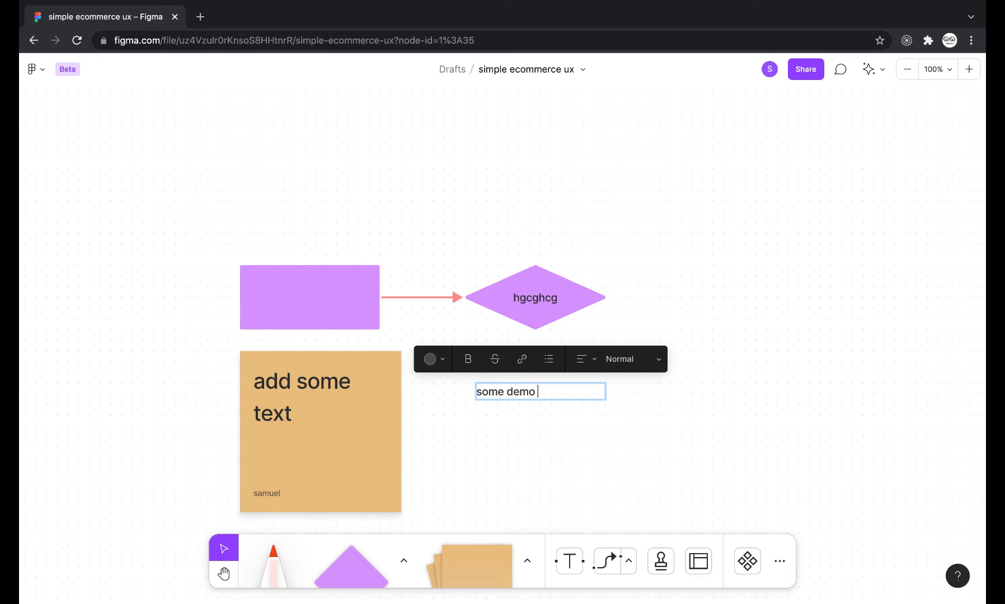
{"action": "key", "text": "Escape"}
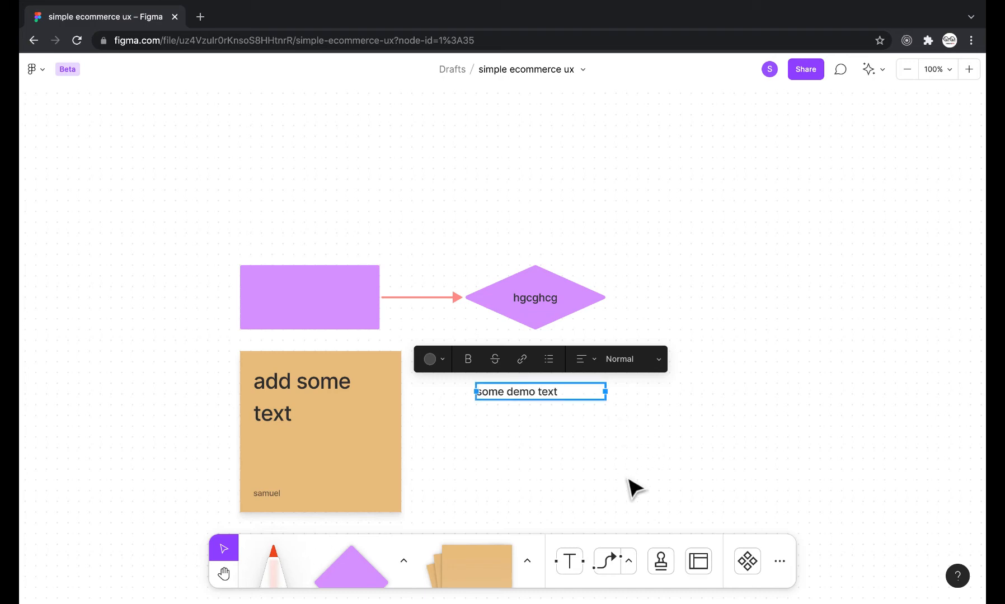
- Place a green thumbs-up stamp on the lower-right corner of the sticky note
{"action": "left_click", "coordinate": [660, 561]}
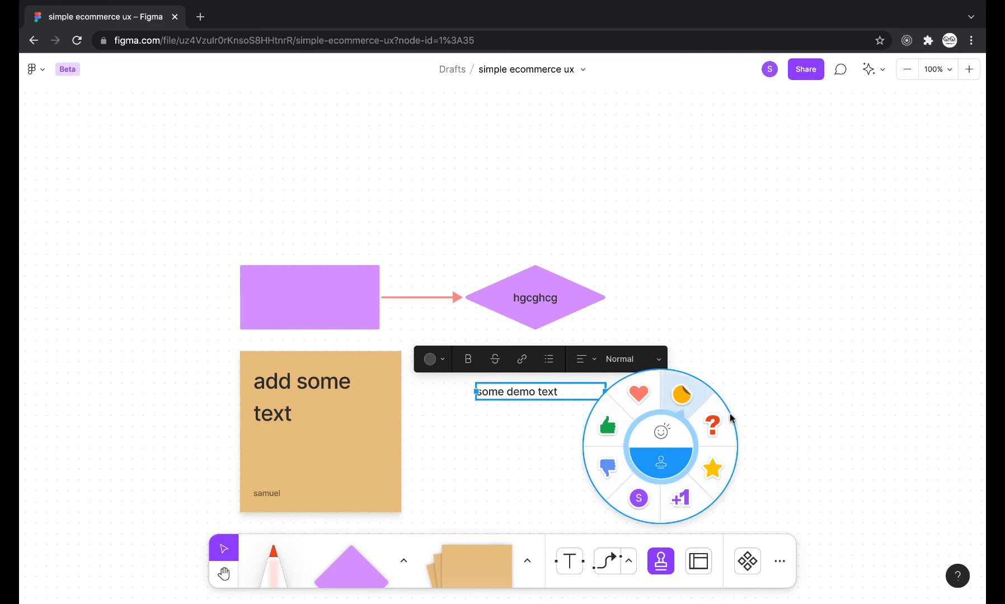
{"action": "left_click", "coordinate": [606, 428]}
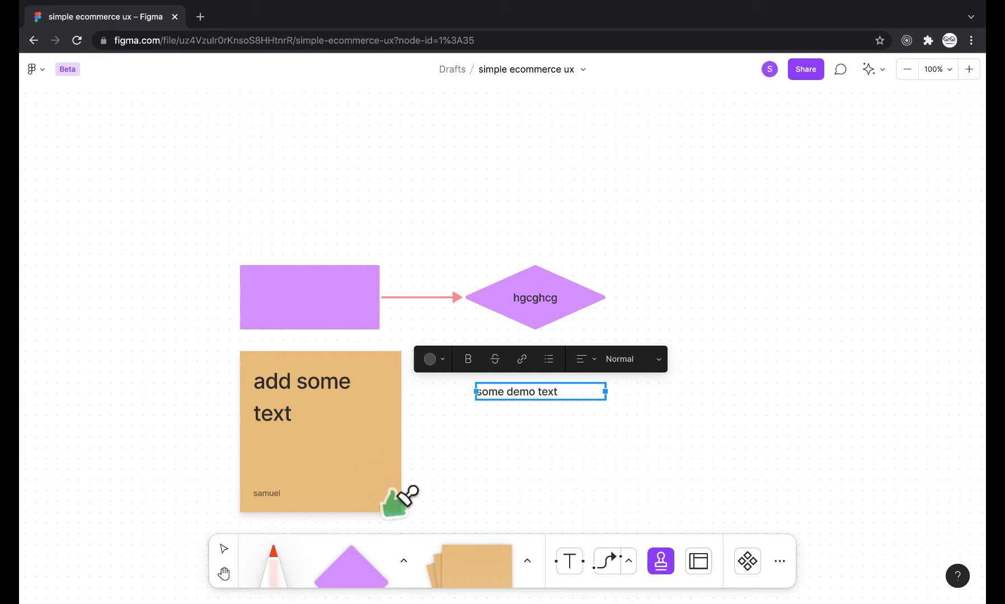
{"action": "left_click", "coordinate": [397, 504]}
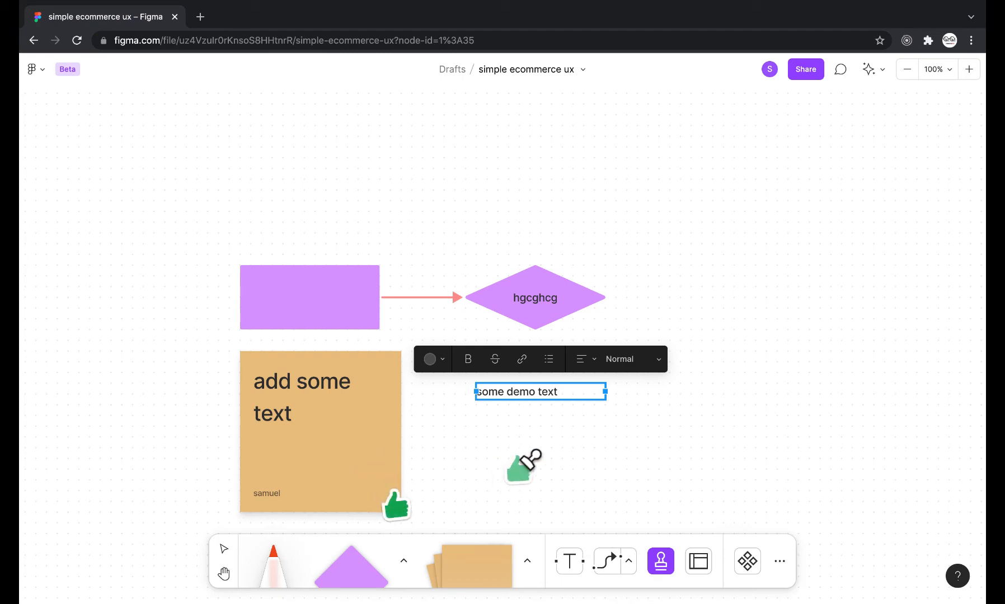
{"action": "key", "text": "Escape"}
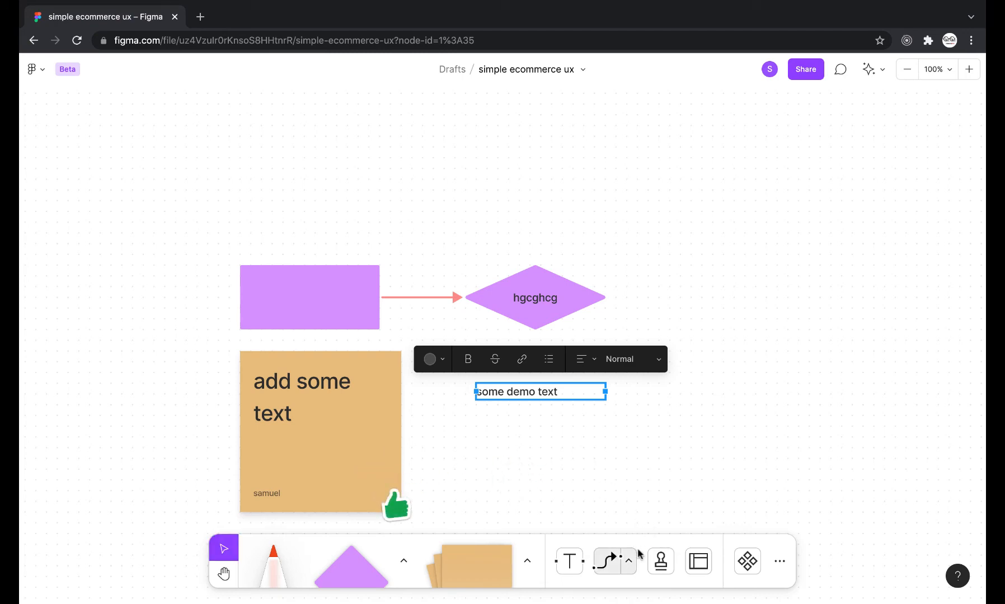
- Send heart-eyes emoji reactions over the sticky note
{"action": "left_click", "coordinate": [660, 561]}
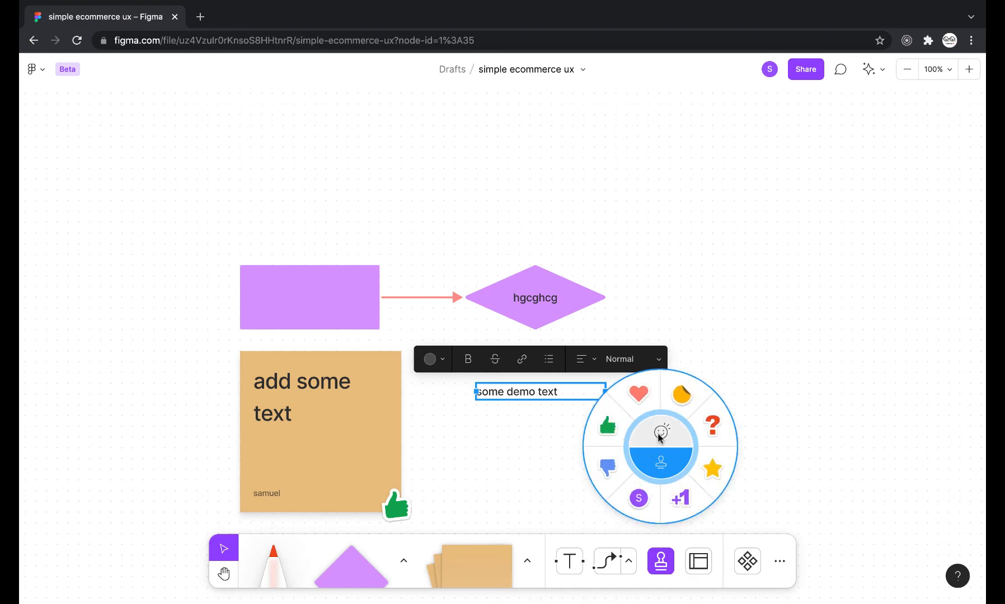
{"action": "mouse_move", "coordinate": [659, 437]}
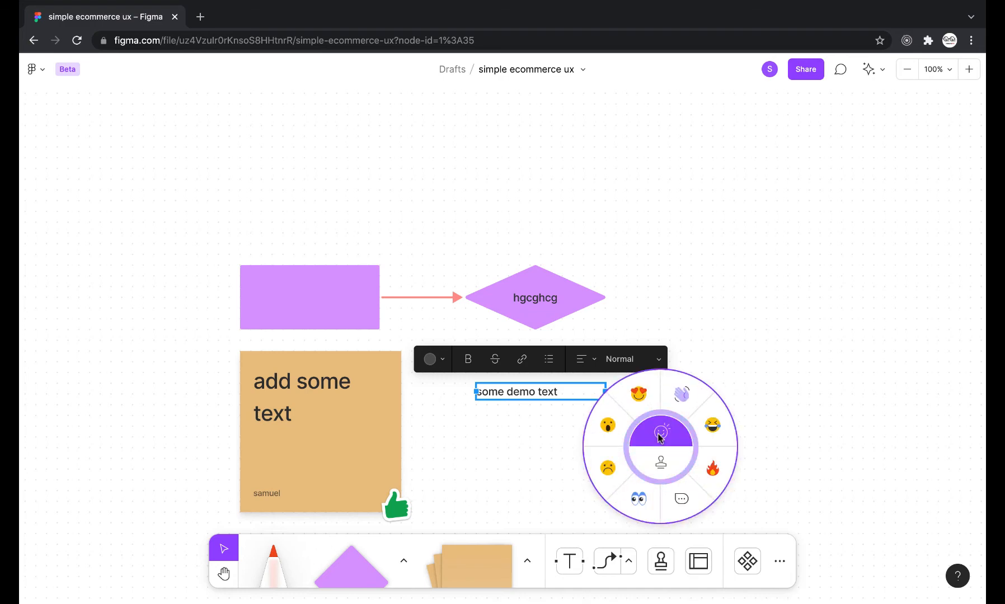
{"action": "left_click", "coordinate": [639, 394]}
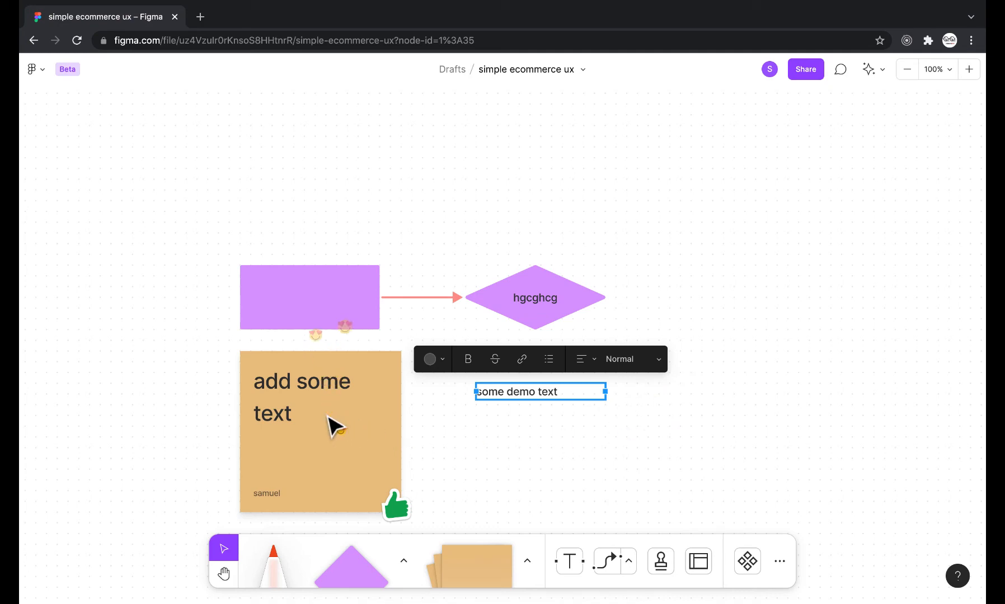
{"action": "left_click", "coordinate": [328, 417]}
{"action": "left_click", "coordinate": [327, 416]}
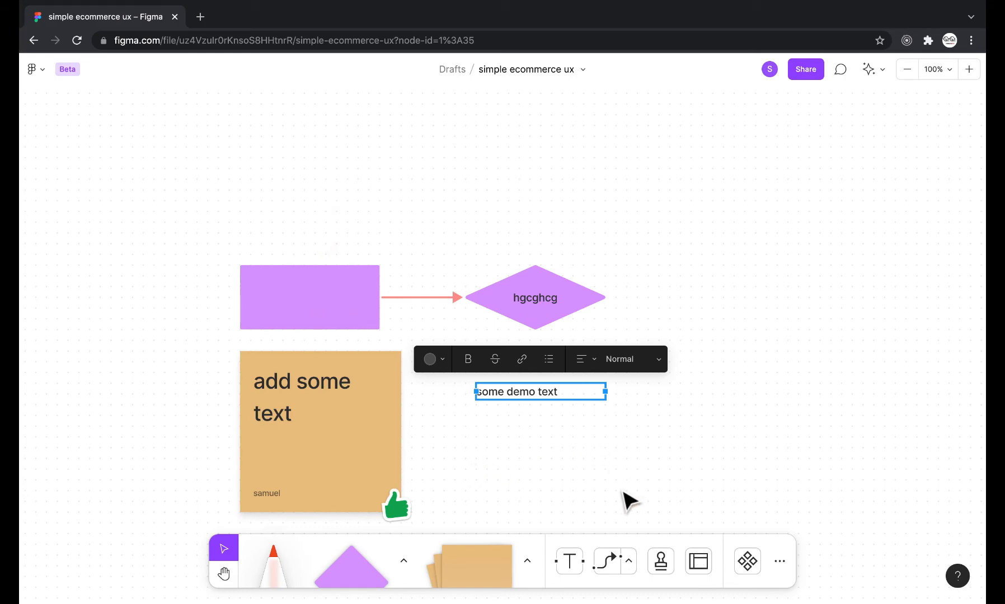
- Search the templates for "emp" and insert the blue Empathy Map template
{"action": "left_click", "coordinate": [699, 563]}
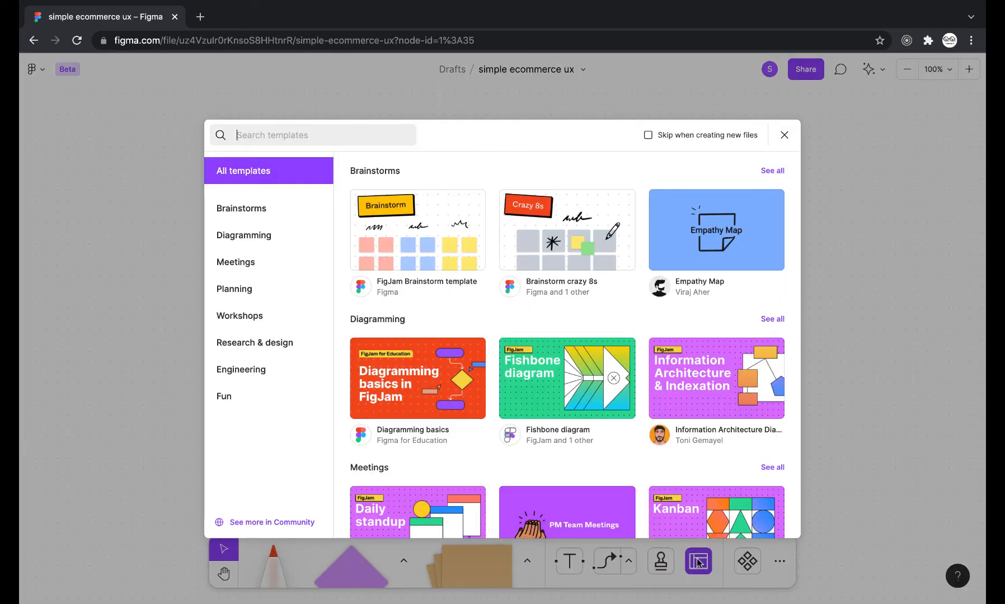
{"action": "mouse_move", "coordinate": [438, 204]}
{"action": "type", "text": "emp"}
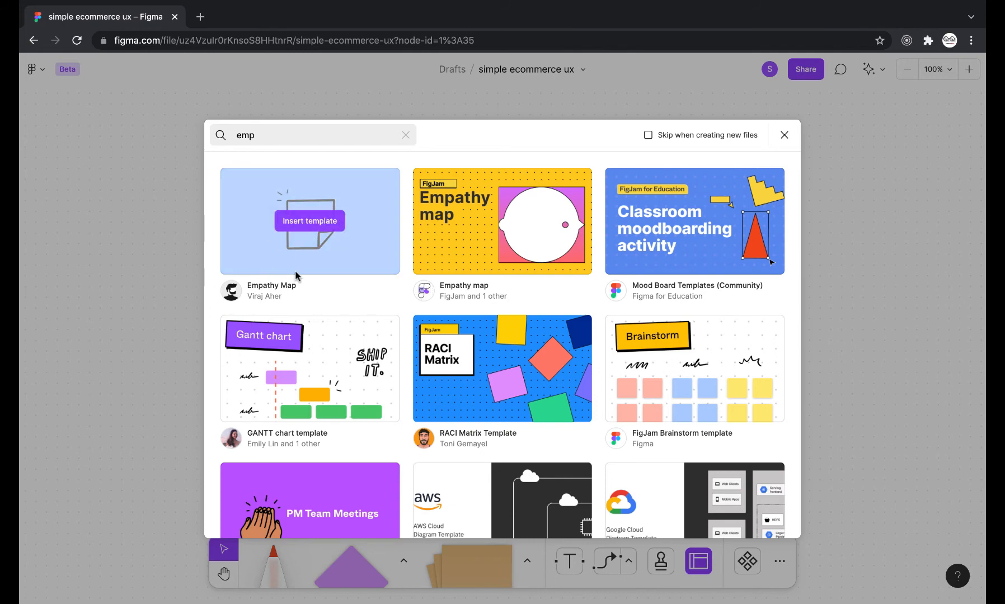
{"action": "left_click", "coordinate": [313, 224]}
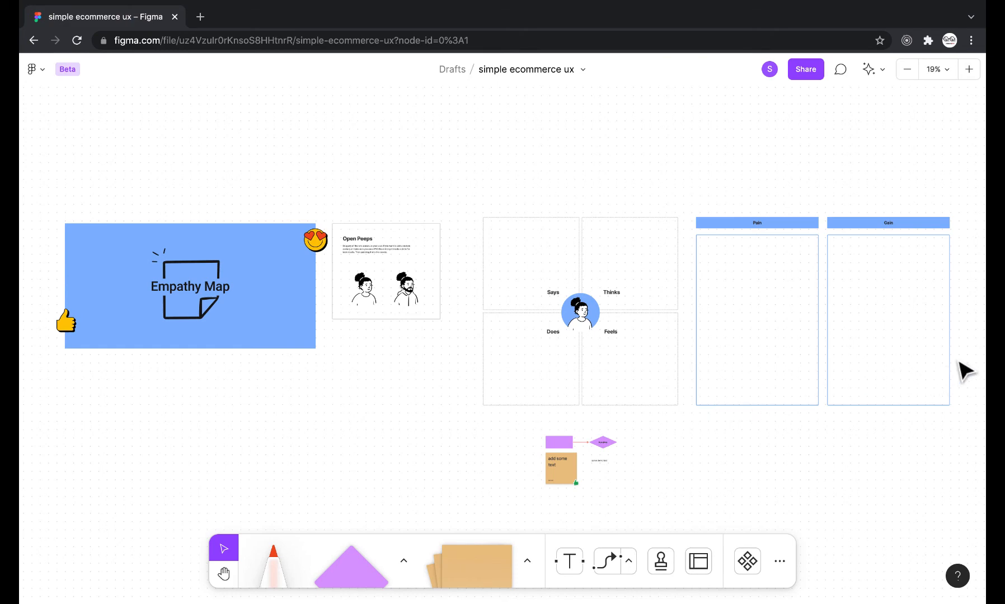
{"action": "scroll", "coordinate": [965, 372], "scroll_direction": "down", "scroll_amount": 5}
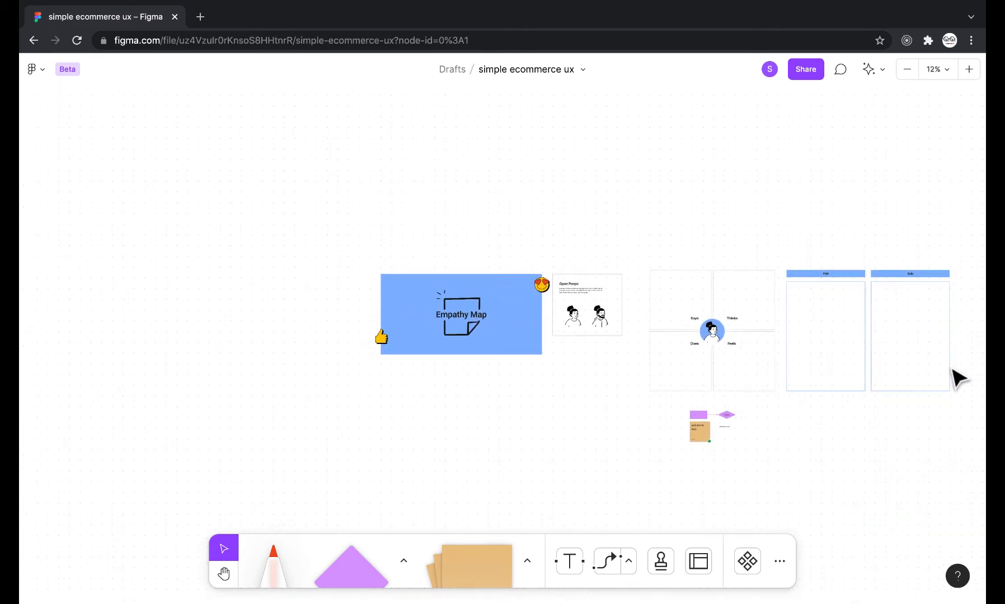
{"action": "left_click_drag", "start_coordinate": [847, 347], "coordinate": [227, 314]}
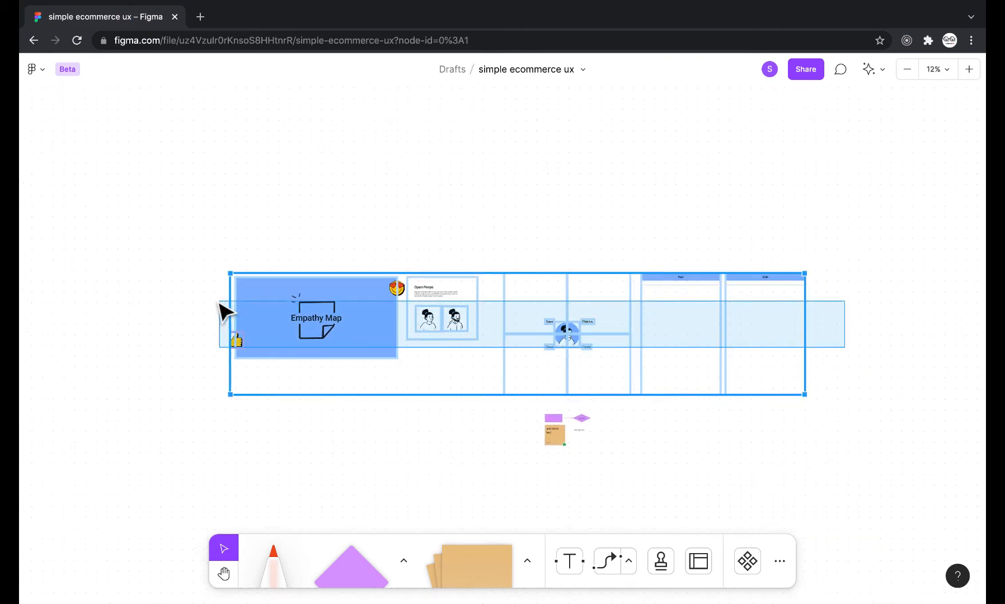
{"action": "left_click_drag", "start_coordinate": [305, 320], "coordinate": [774, 327]}
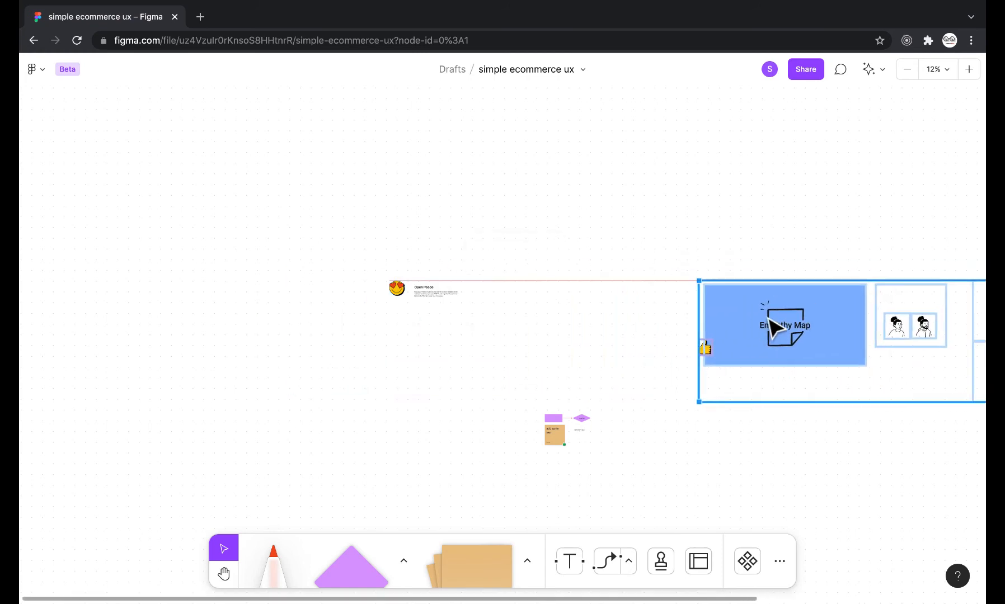
{"action": "key", "text": "ctrl+z"}
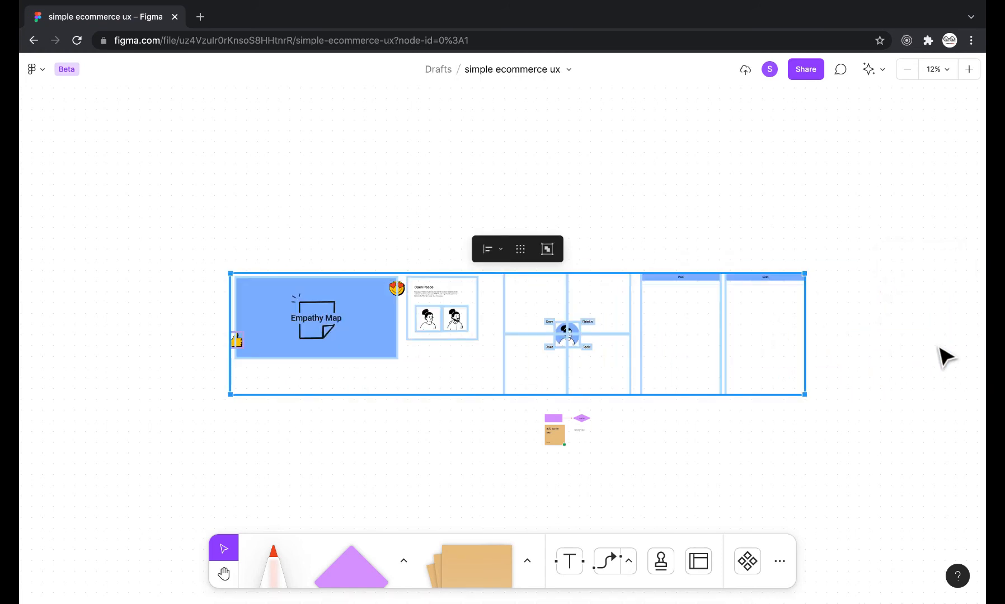
- Select the entire Empathy Map template and move it to the right, clear of the demo shapes
{"action": "left_click", "coordinate": [835, 385]}
{"action": "left_click_drag", "start_coordinate": [868, 350], "coordinate": [164, 274]}
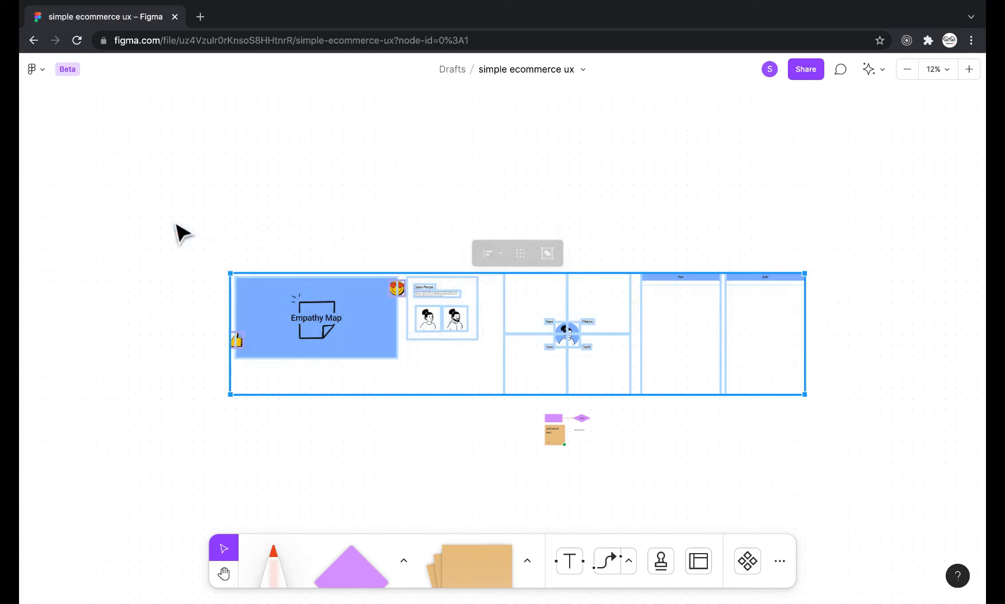
{"action": "left_click_drag", "start_coordinate": [274, 322], "coordinate": [688, 330]}
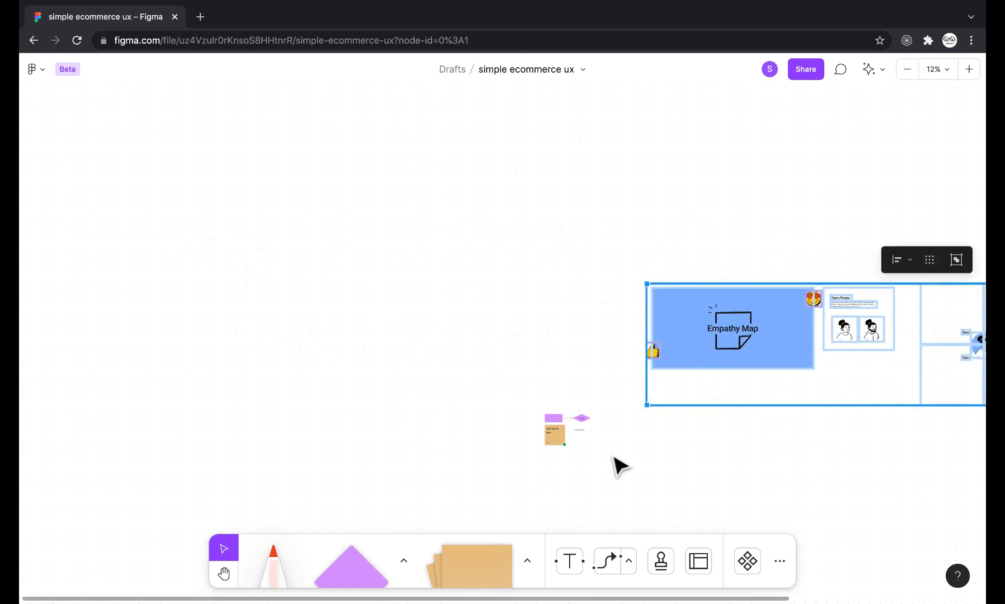
- Delete the demo rectangle, connector, diamond, sticky note, stamp and text box together
{"action": "left_click", "coordinate": [618, 467]}
{"action": "left_click_drag", "start_coordinate": [614, 458], "coordinate": [498, 378]}
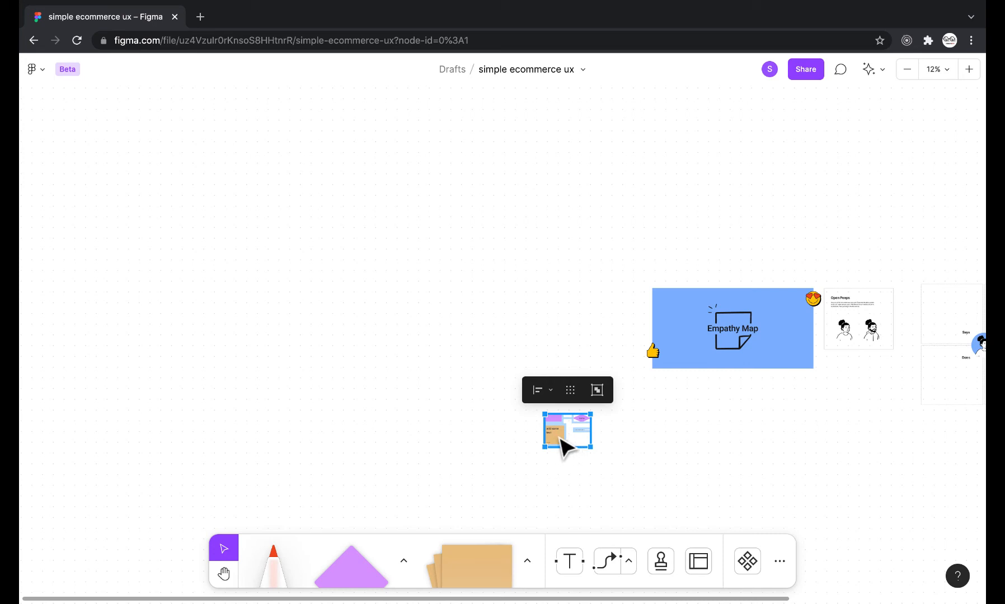
{"action": "left_click_drag", "start_coordinate": [561, 439], "coordinate": [418, 315]}
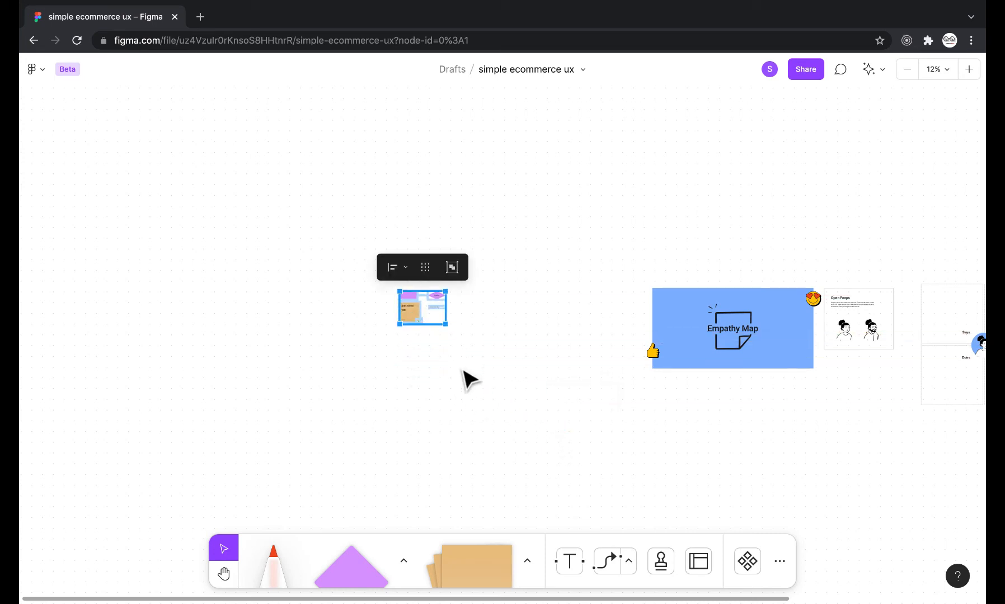
{"action": "scroll", "coordinate": [468, 381], "scroll_direction": "right", "scroll_amount": 3}
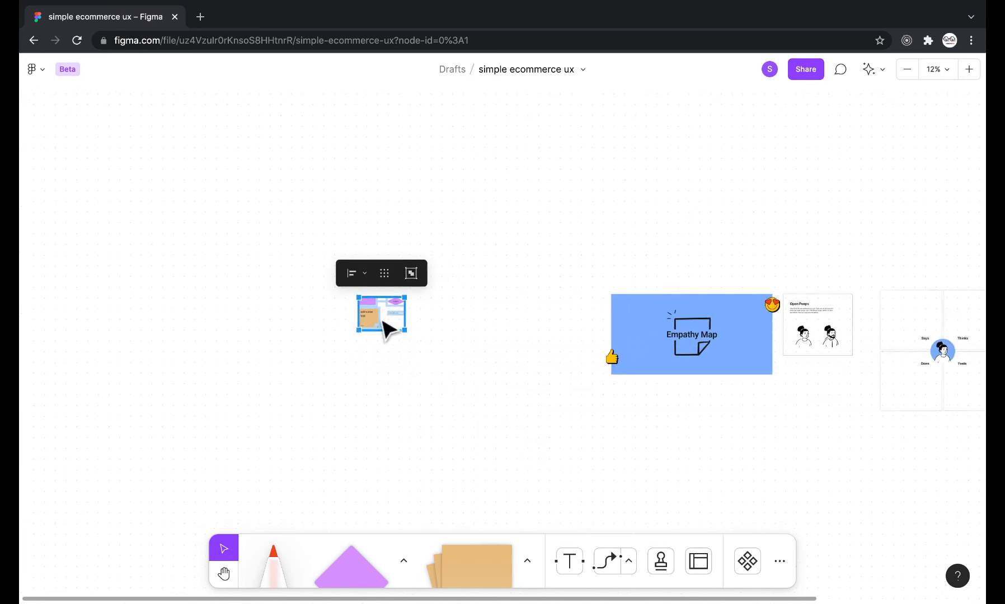
{"action": "key", "text": "Delete"}
- Insert the image "[Downloader.la]-6156e2a085efb.jpg" from the "splash images" folder onto the board
{"action": "scroll", "coordinate": [590, 355], "scroll_direction": "right", "scroll_amount": 10}
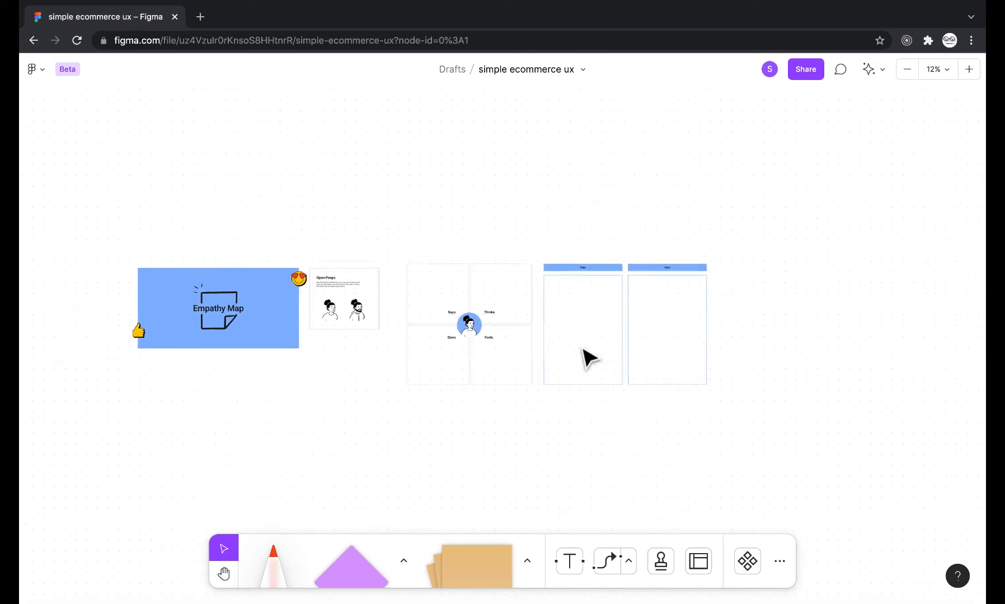
{"action": "scroll", "coordinate": [589, 358], "scroll_direction": "left", "scroll_amount": 5}
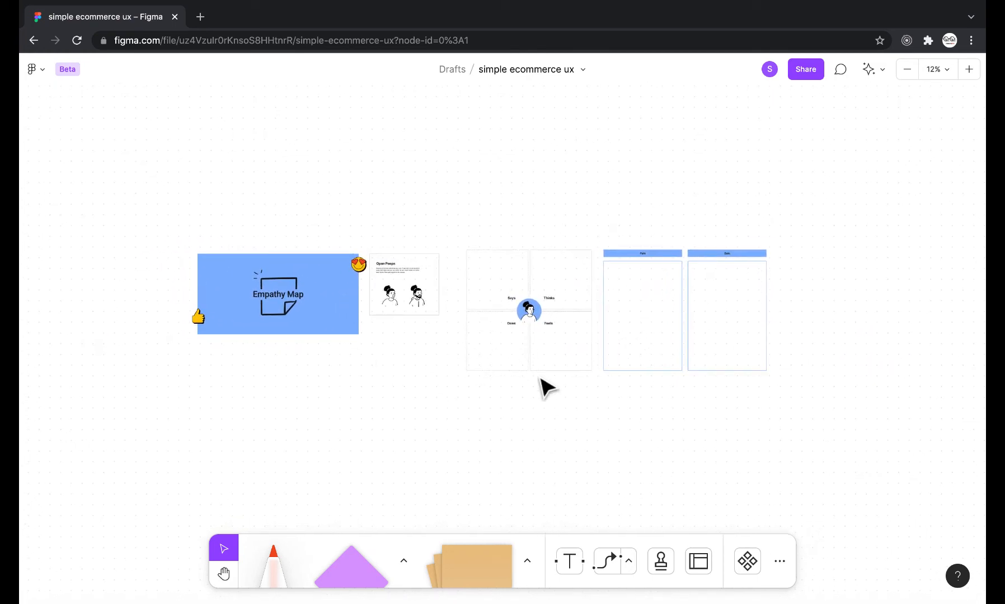
{"action": "scroll", "coordinate": [507, 316], "scroll_direction": "up", "scroll_amount": 3}
{"action": "scroll", "coordinate": [507, 316], "scroll_direction": "down", "scroll_amount": 3}
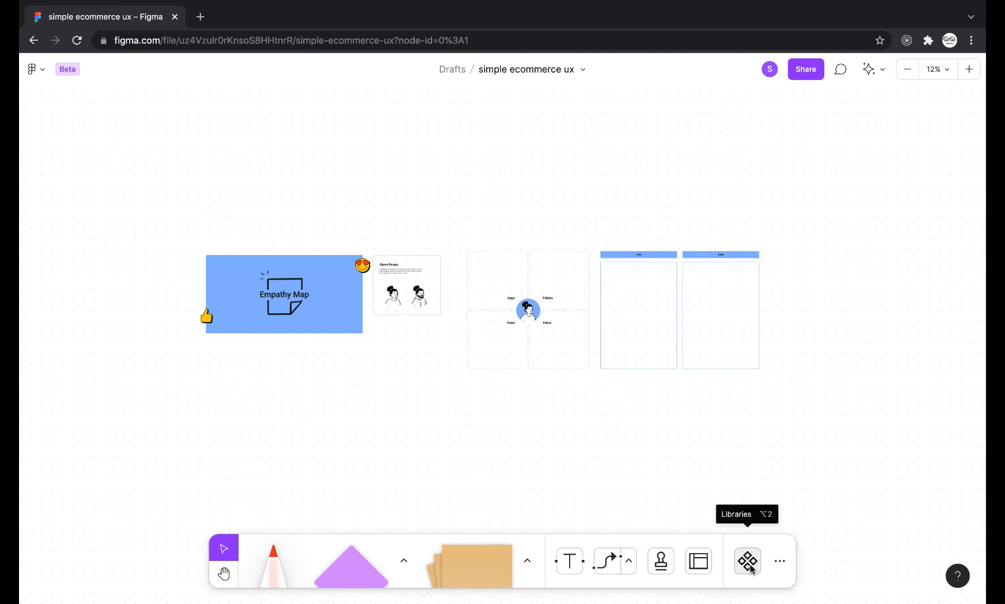
{"action": "left_click", "coordinate": [785, 568]}
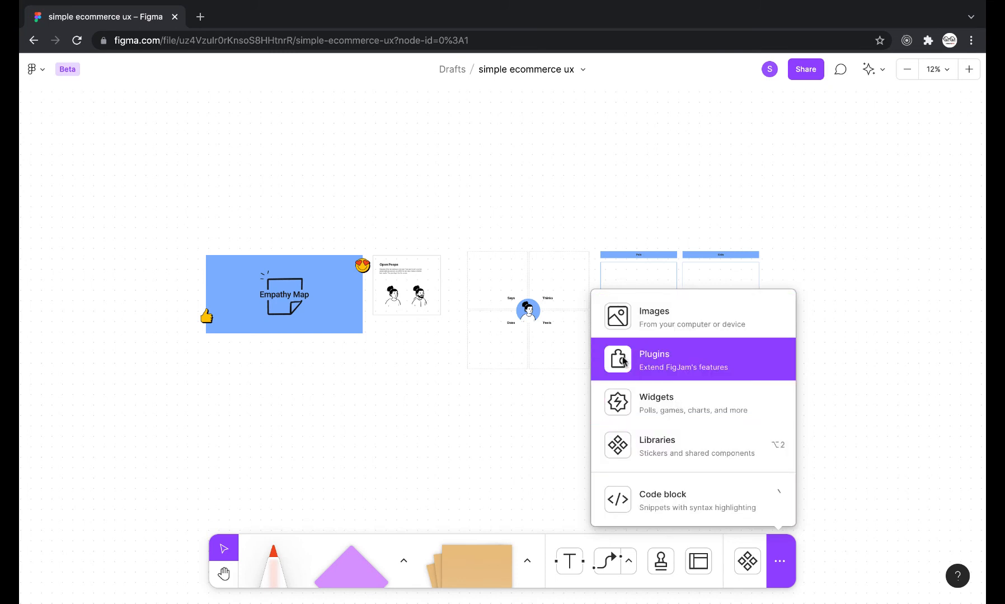
{"action": "left_click", "coordinate": [642, 325]}
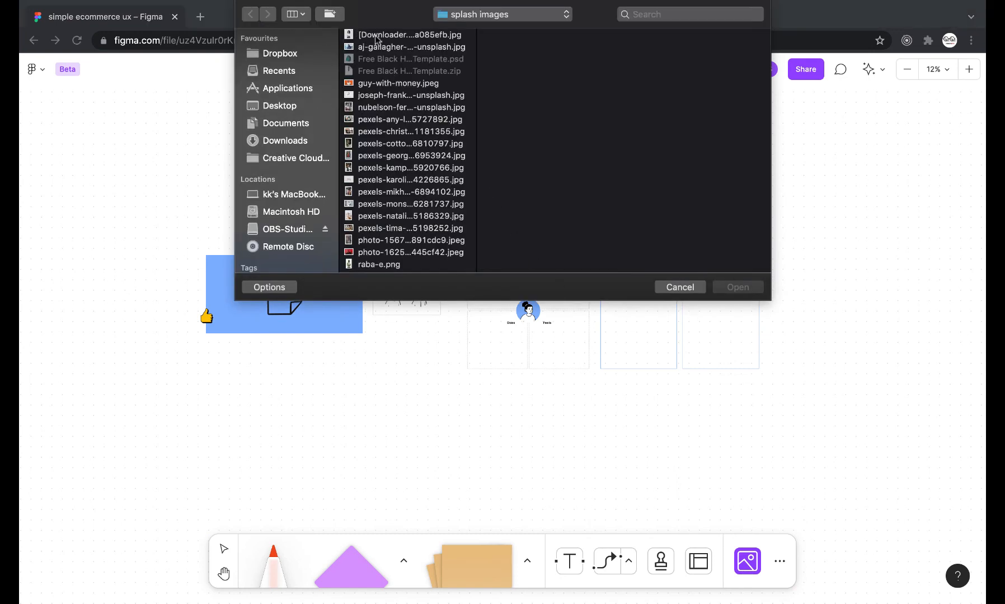
{"action": "left_click", "coordinate": [376, 35]}
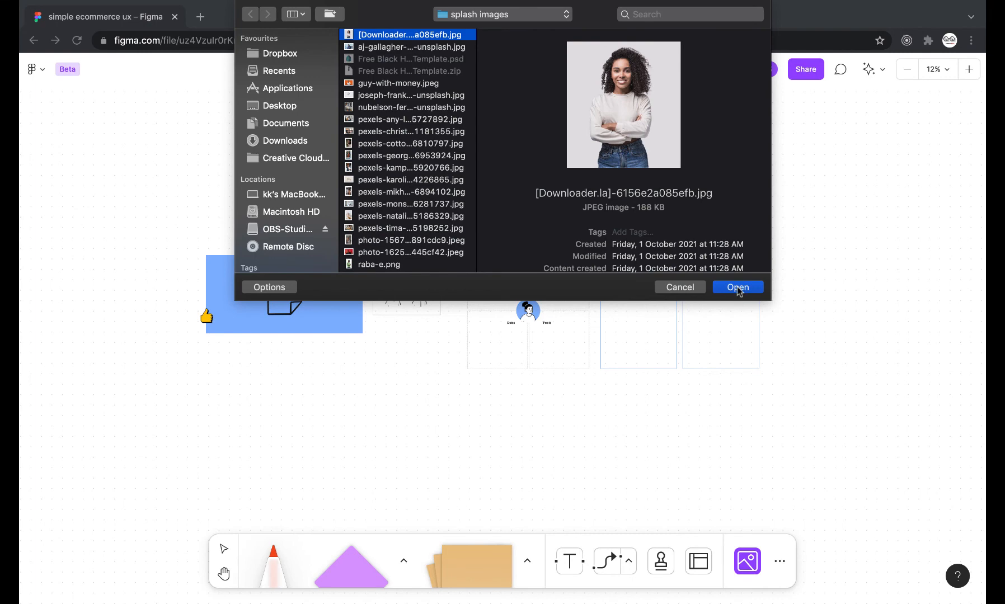
{"action": "left_click", "coordinate": [737, 287]}
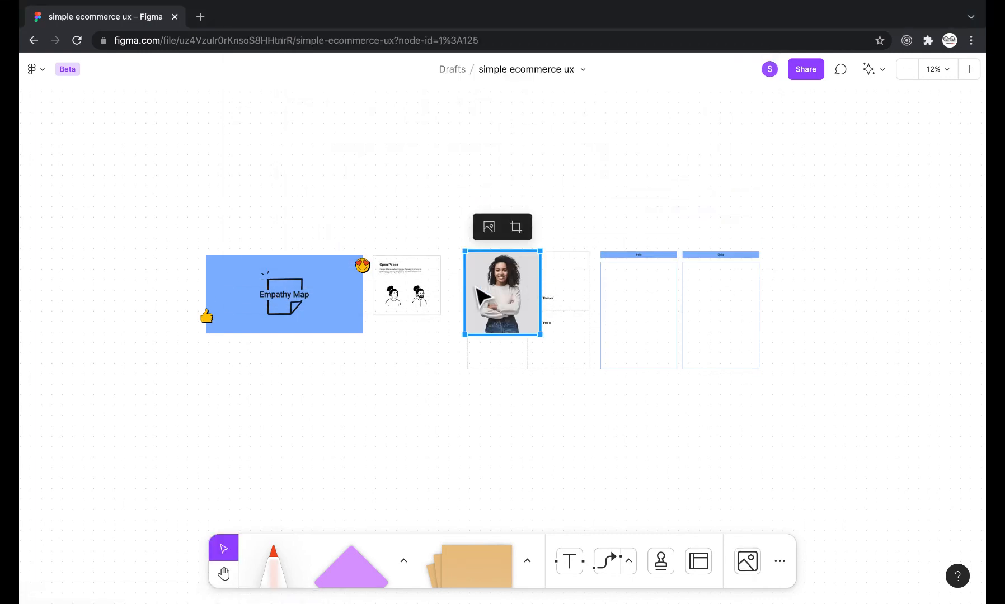
- Crop the inserted photo to a 1:1 circle, shifting the woman slightly downward within the crop
{"action": "scroll", "coordinate": [503, 293], "scroll_direction": "up", "scroll_amount": 5}
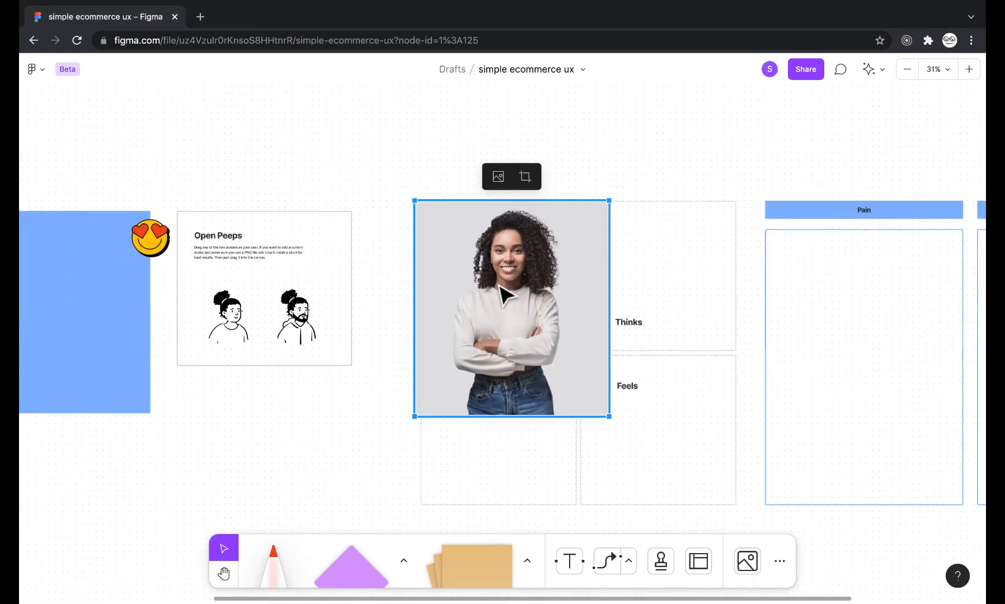
{"action": "left_click", "coordinate": [524, 178]}
{"action": "mouse_move", "coordinate": [428, 182]}
{"action": "left_mouse_down"}
{"action": "mouse_move", "coordinate": [504, 178]}
{"action": "mouse_move", "coordinate": [421, 179]}
{"action": "left_mouse_up"}
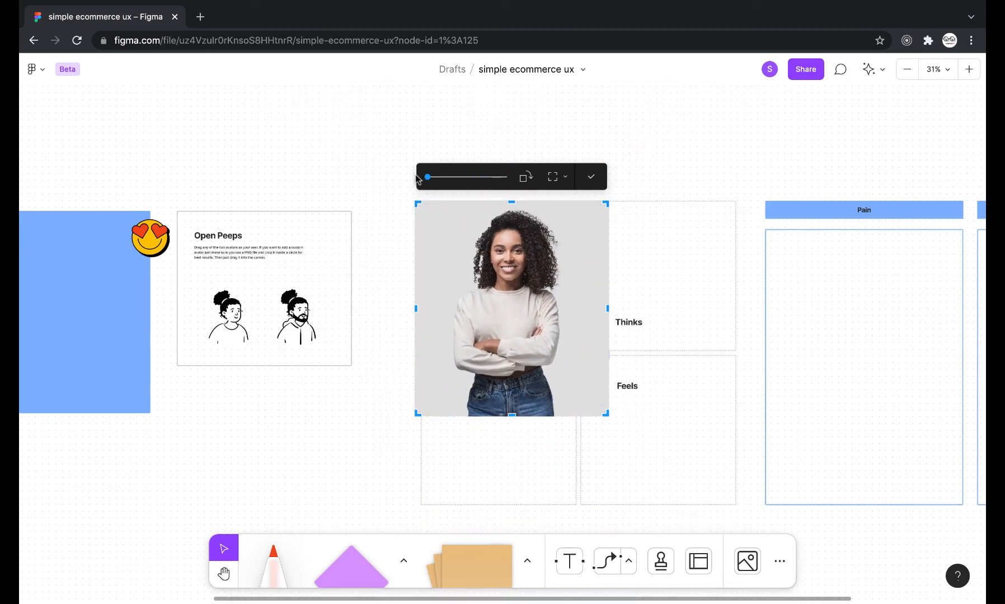
{"action": "left_click", "coordinate": [566, 178]}
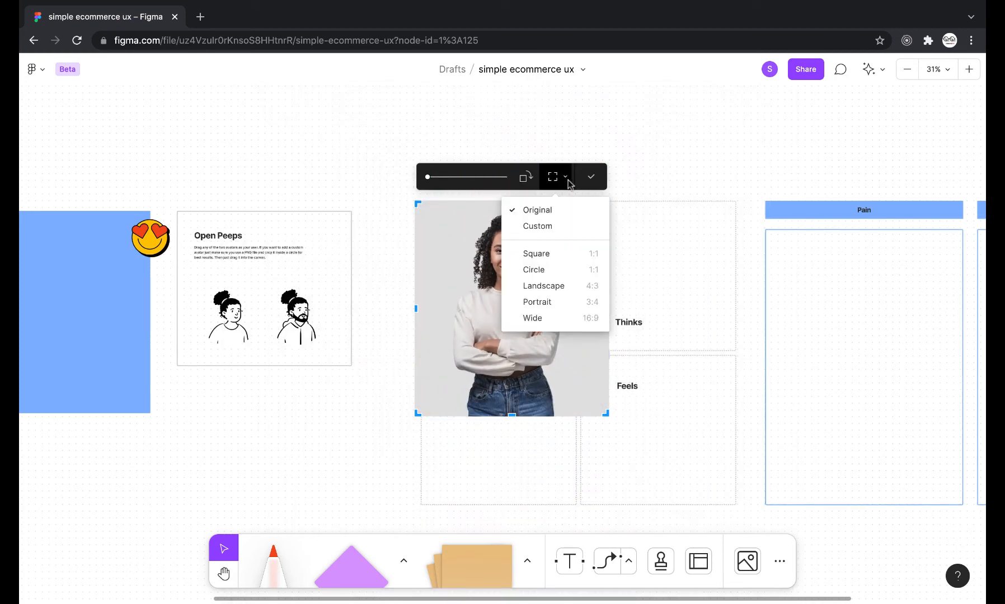
{"action": "left_click", "coordinate": [537, 270]}
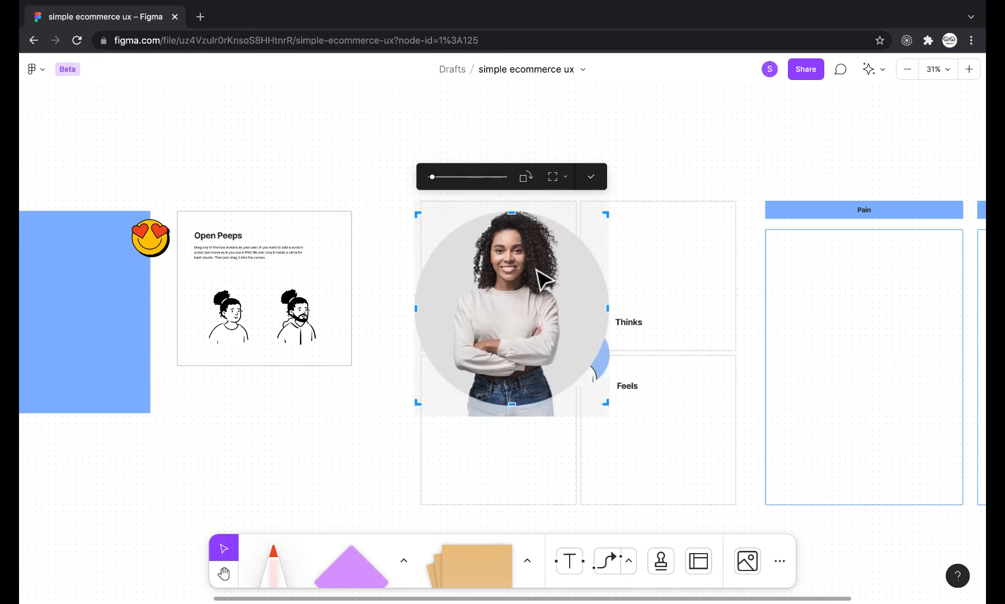
{"action": "mouse_move", "coordinate": [514, 273]}
{"action": "left_mouse_down"}
{"action": "mouse_move", "coordinate": [514, 253]}
{"action": "mouse_move", "coordinate": [514, 293]}
{"action": "mouse_move", "coordinate": [514, 274]}
{"action": "left_mouse_up"}
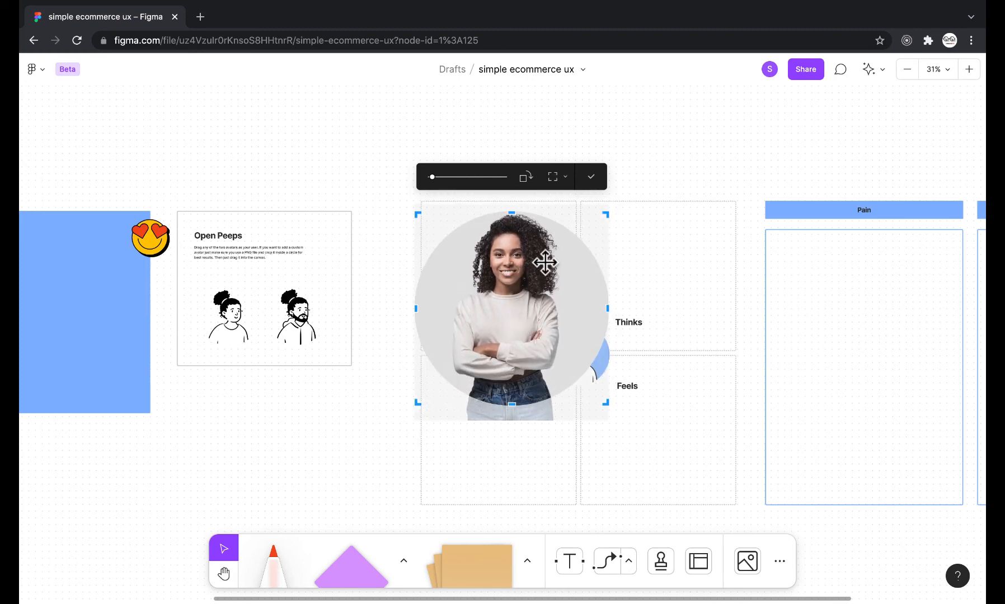
{"action": "left_click", "coordinate": [591, 179]}
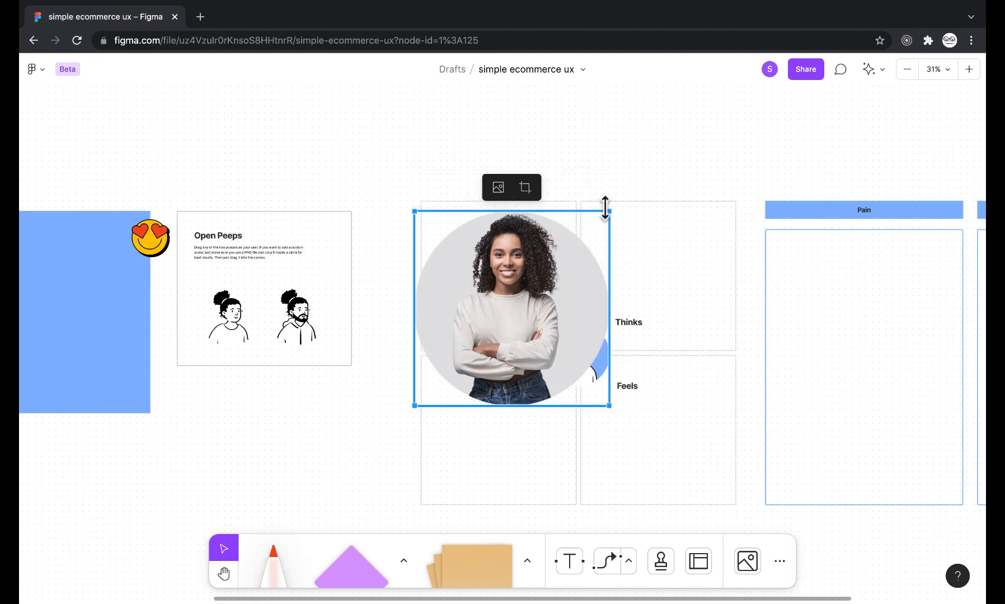
- Shrink the circular photo to the size of the empathy map's central circle and delete the illustrated avatar from that circle
{"action": "left_click_drag", "start_coordinate": [607, 210], "coordinate": [475, 346]}
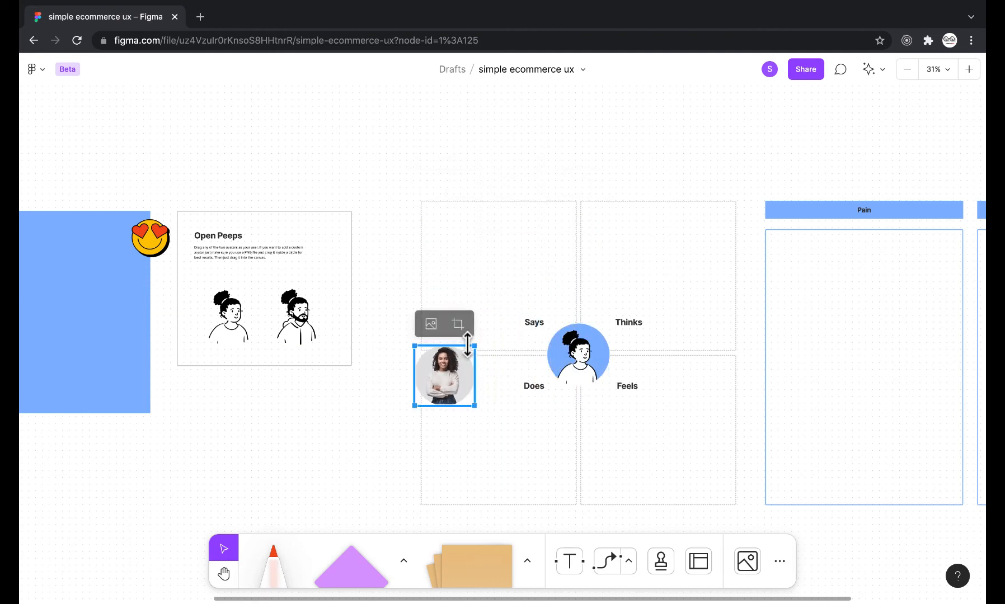
{"action": "left_click", "coordinate": [584, 363]}
{"action": "key", "text": "Delete"}
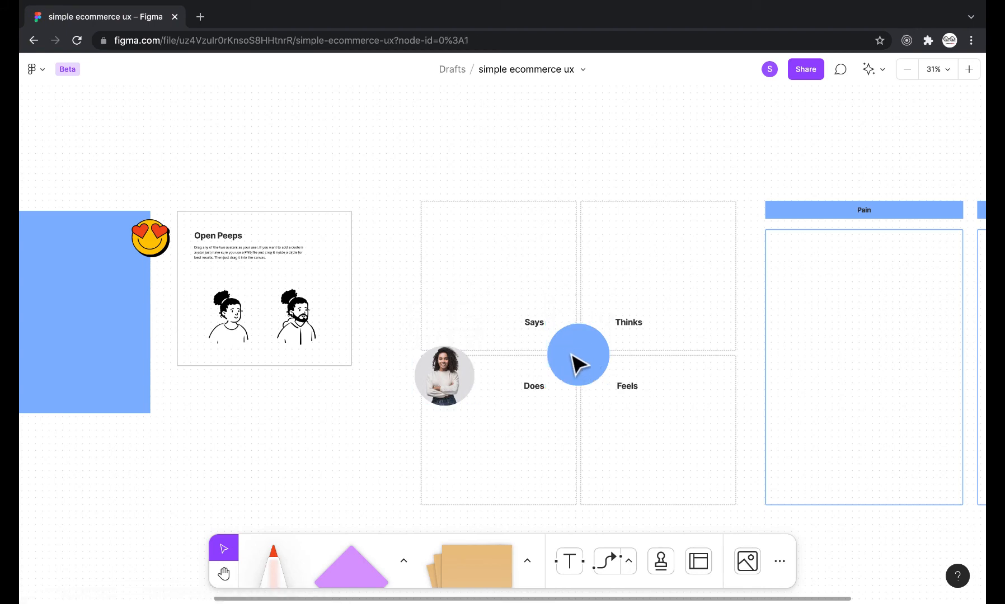
- Delete the blue central circle of the empathy map and move the circular photo into its place between the four quadrants
{"action": "left_click", "coordinate": [612, 349]}
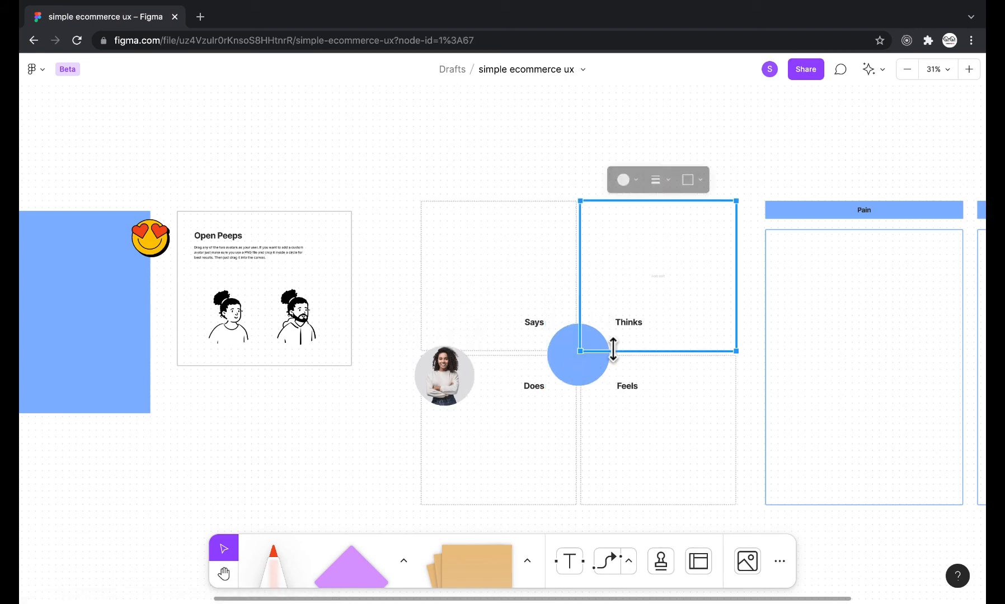
{"action": "left_click", "coordinate": [580, 378]}
{"action": "key", "text": "Delete"}
{"action": "left_click", "coordinate": [445, 386]}
{"action": "left_click_drag", "start_coordinate": [445, 386], "coordinate": [585, 369]}
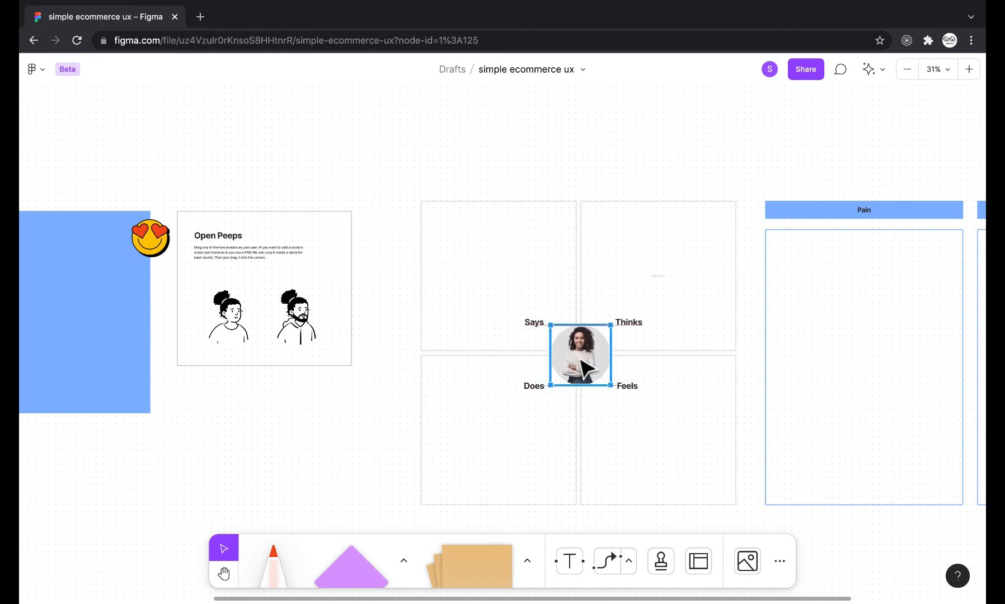
{"action": "left_click", "coordinate": [375, 418]}
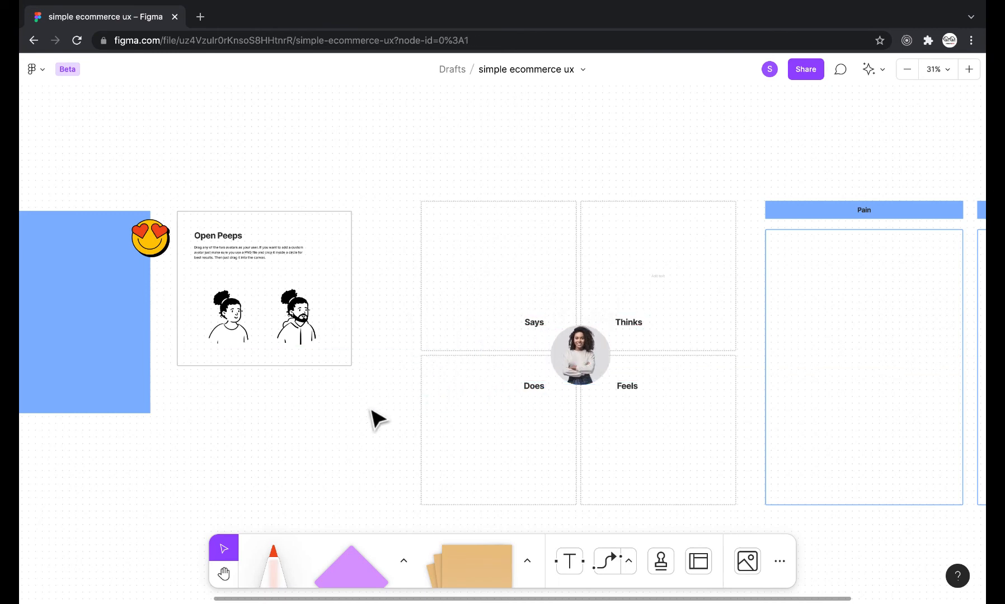
- Shift the woman slightly upward within the photo's circular crop and apply the crop
{"action": "left_click", "coordinate": [578, 361]}
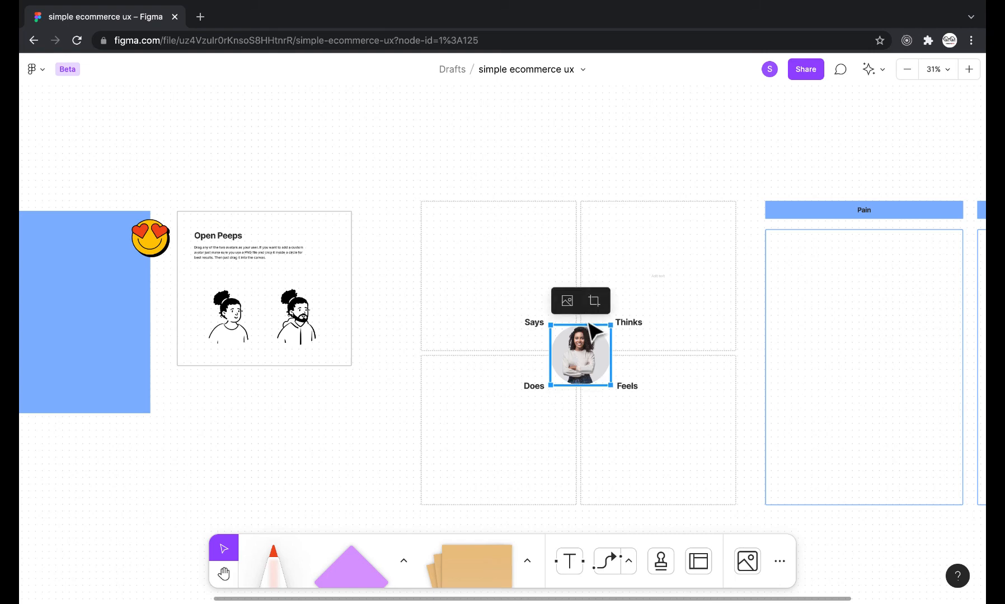
{"action": "left_click", "coordinate": [594, 301]}
{"action": "left_click_drag", "start_coordinate": [582, 359], "coordinate": [582, 354]}
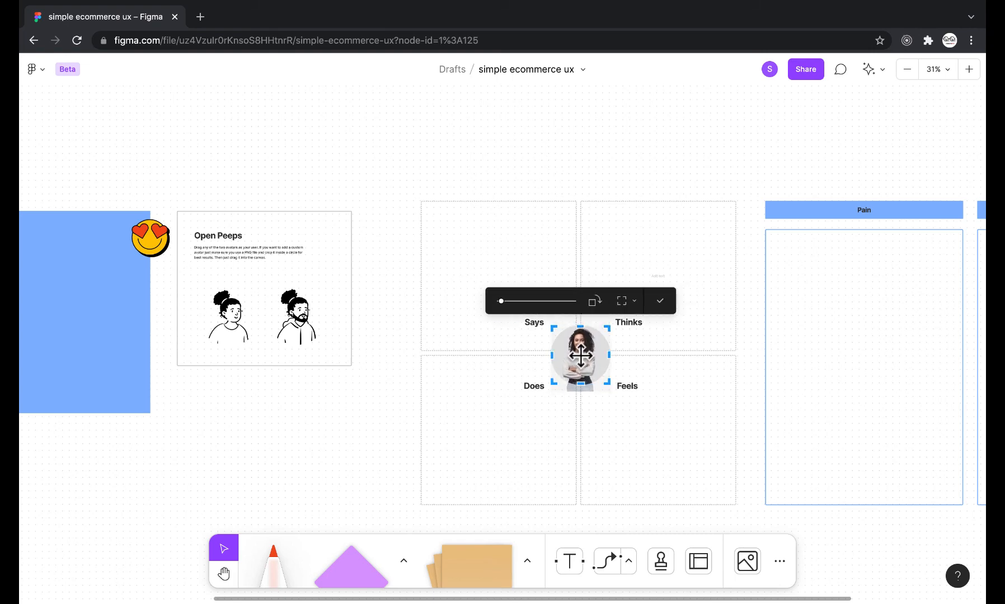
{"action": "left_click", "coordinate": [661, 301]}
{"action": "left_click", "coordinate": [383, 400]}
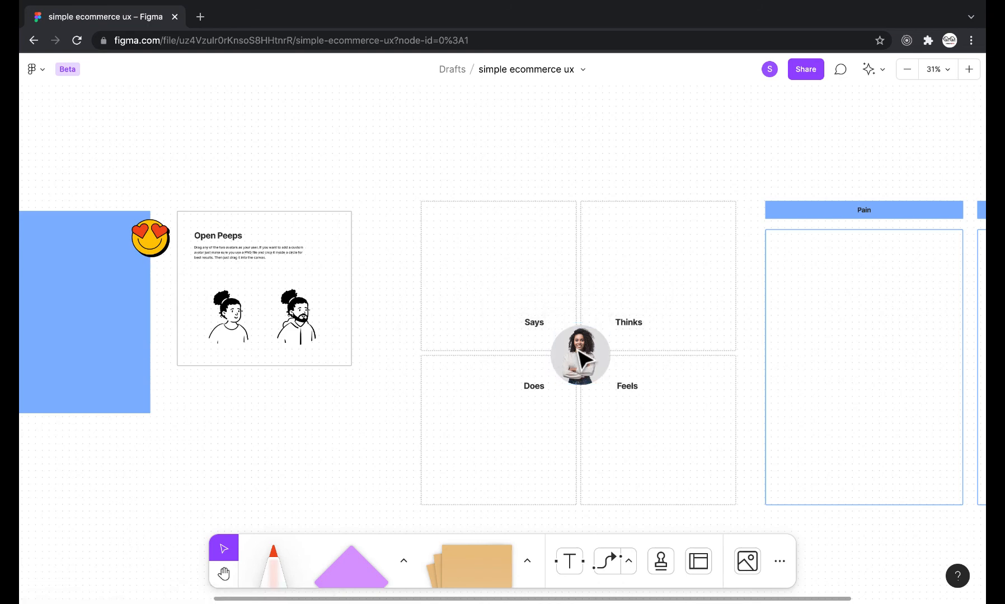
- Change the central photo's crop ratio to Wide 16:9
{"action": "left_click", "coordinate": [583, 358]}
{"action": "left_click", "coordinate": [596, 300]}
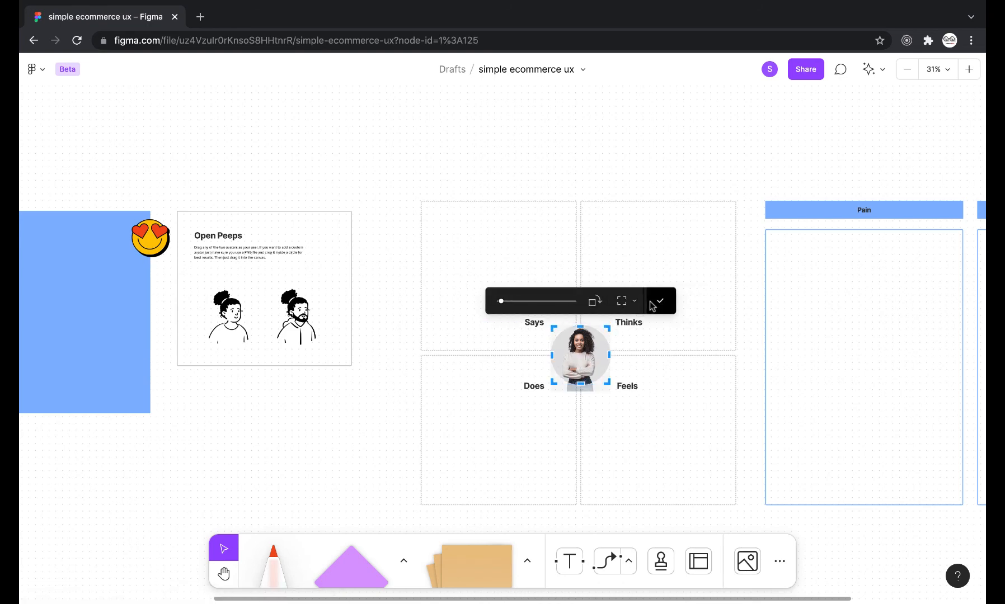
{"action": "left_click", "coordinate": [636, 302]}
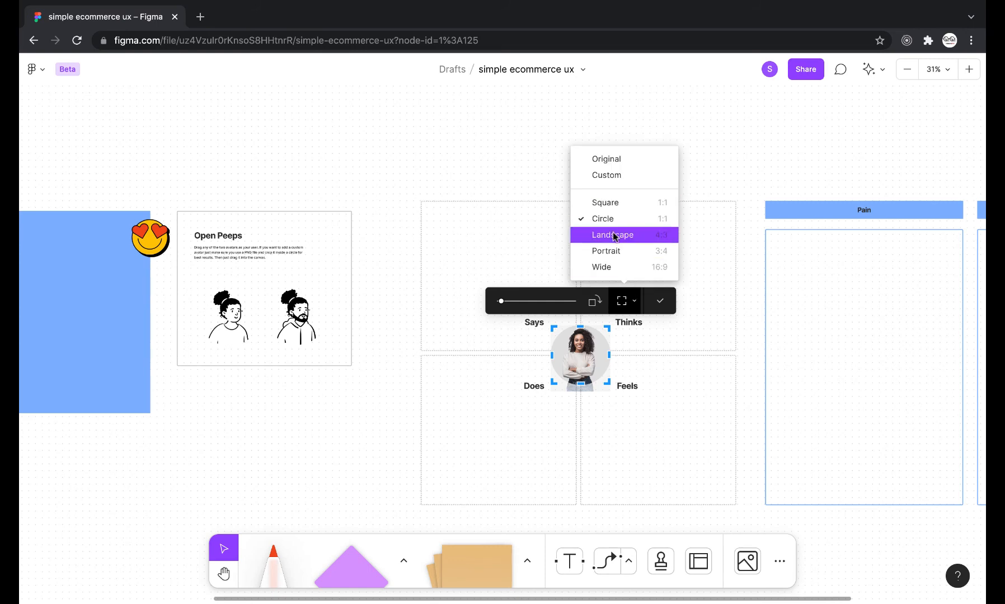
{"action": "left_click", "coordinate": [614, 267]}
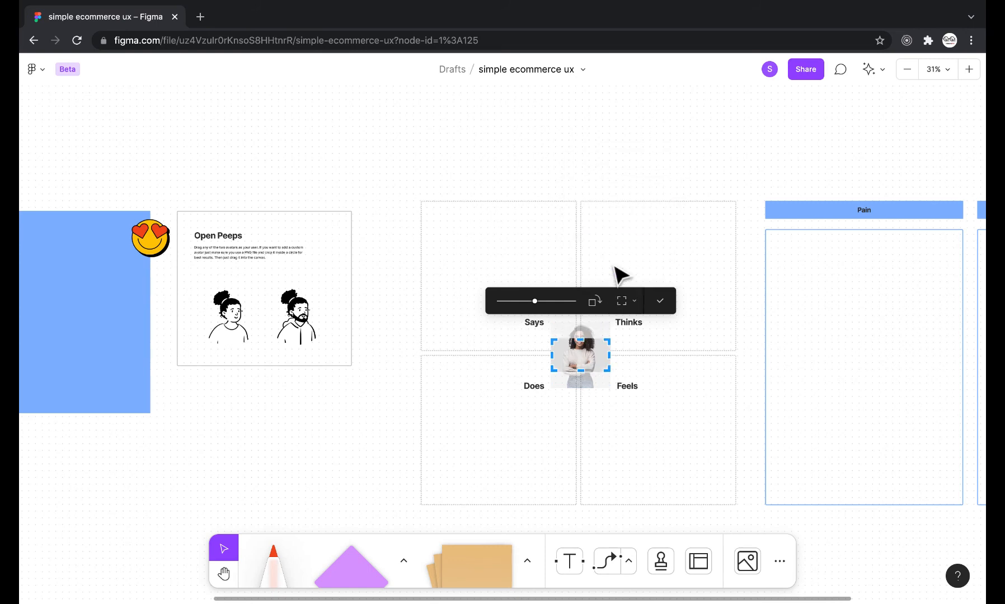
- Set the central photo's crop ratio to Circle 1:1 and apply the crop
{"action": "left_click", "coordinate": [634, 309]}
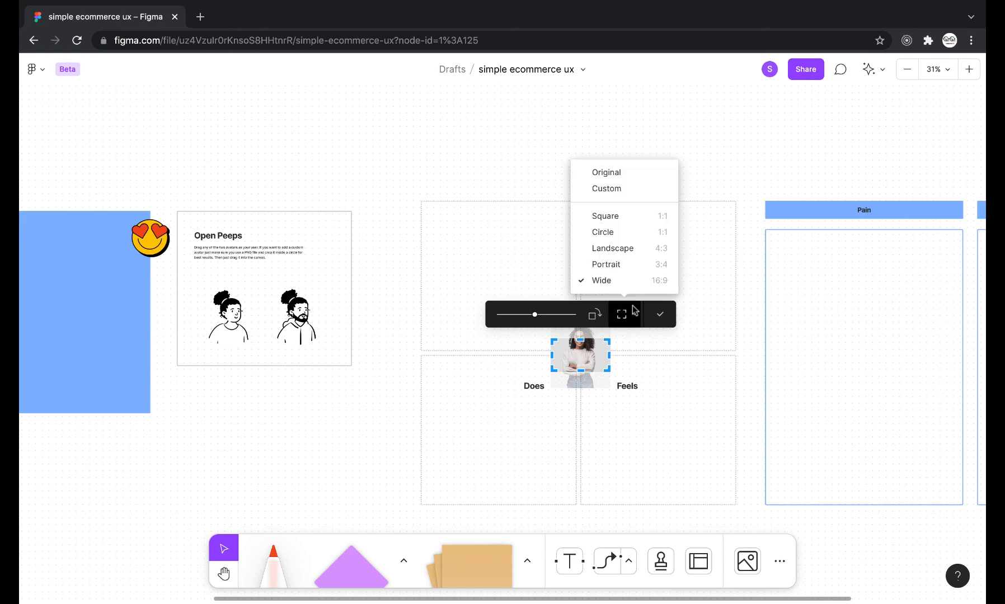
{"action": "left_click", "coordinate": [614, 233]}
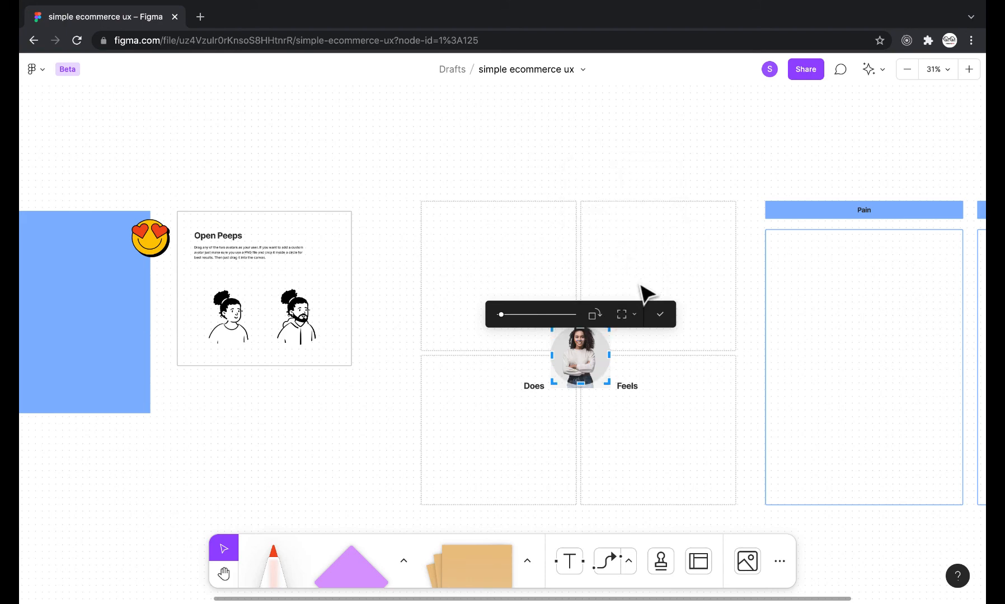
{"action": "left_click", "coordinate": [661, 307]}
{"action": "left_click", "coordinate": [336, 429]}
- Search the widgets for "todo" and place the lil todo widget on the empty board area below the Open Peeps card
{"action": "scroll", "coordinate": [338, 430], "scroll_direction": "left", "scroll_amount": 5}
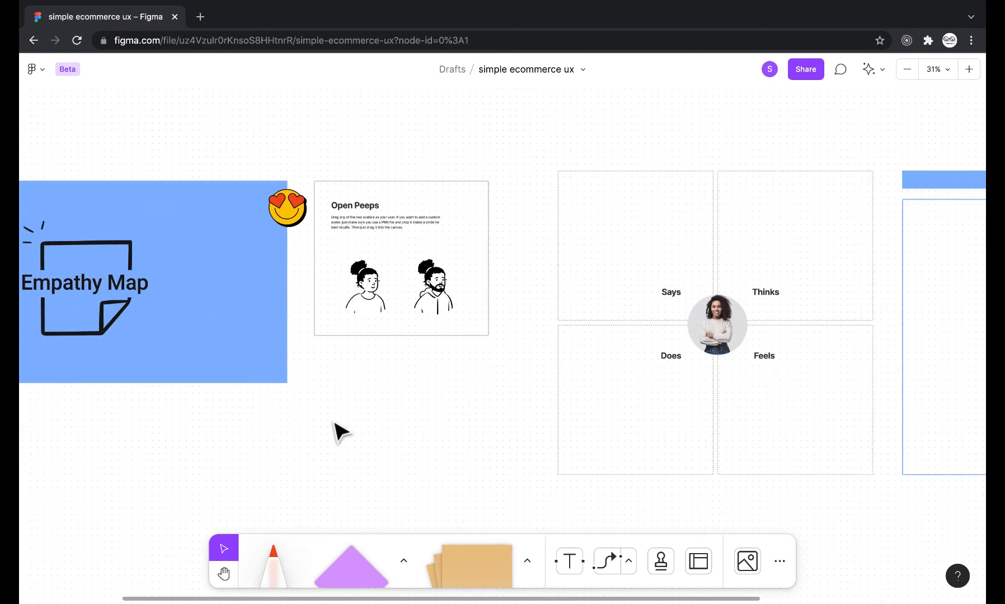
{"action": "scroll", "coordinate": [336, 430], "scroll_direction": "down", "scroll_amount": 5}
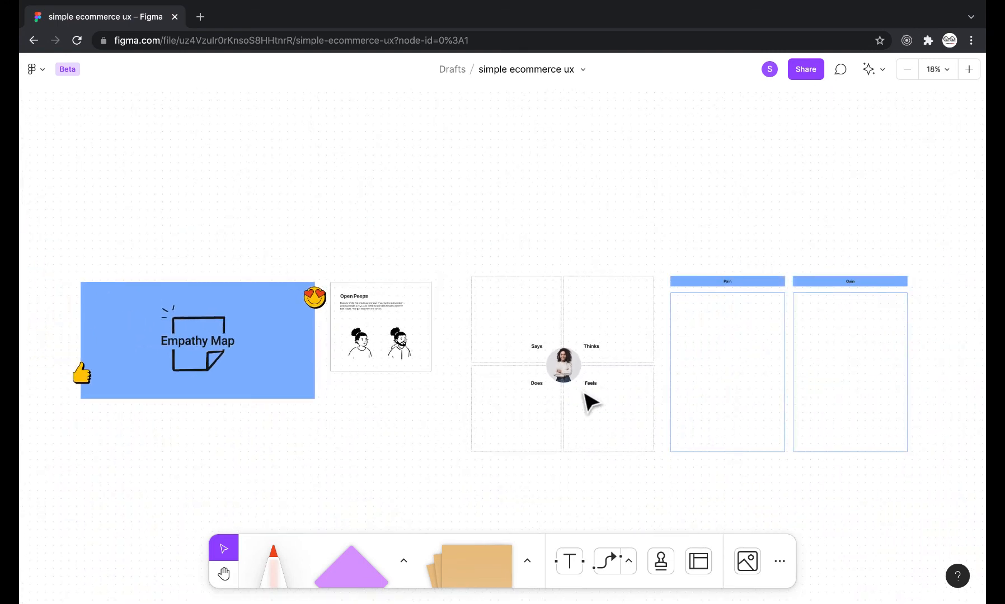
{"action": "scroll", "coordinate": [582, 403], "scroll_direction": "down", "scroll_amount": 4}
{"action": "scroll", "coordinate": [581, 403], "scroll_direction": "left", "scroll_amount": 5}
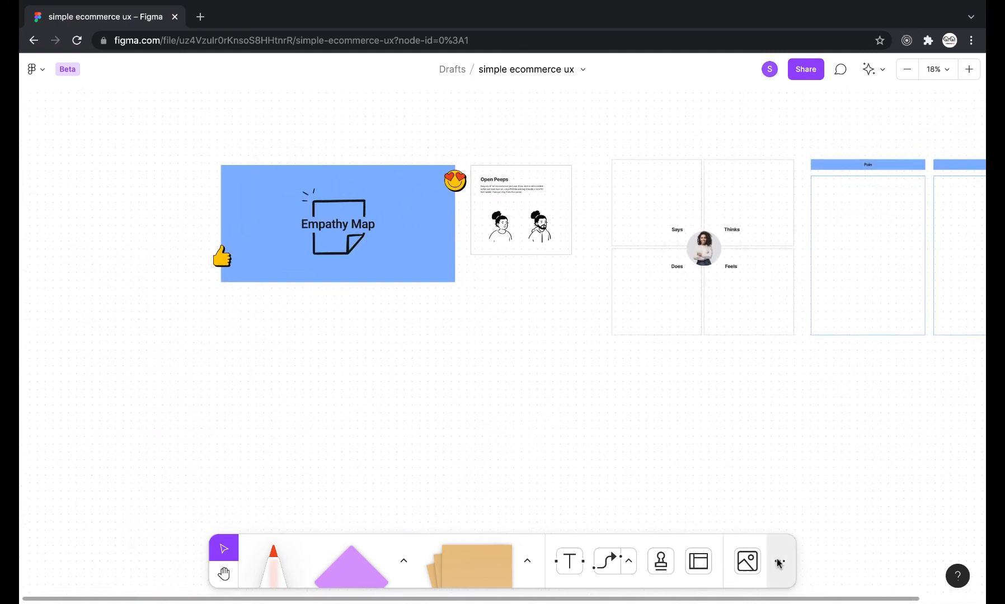
{"action": "left_click", "coordinate": [777, 562]}
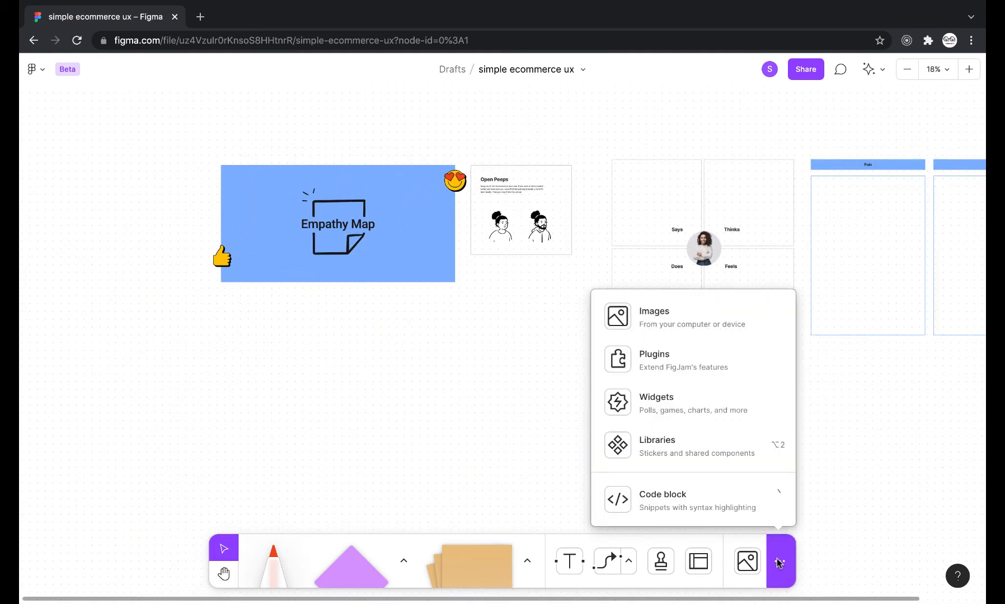
{"action": "left_click", "coordinate": [667, 404]}
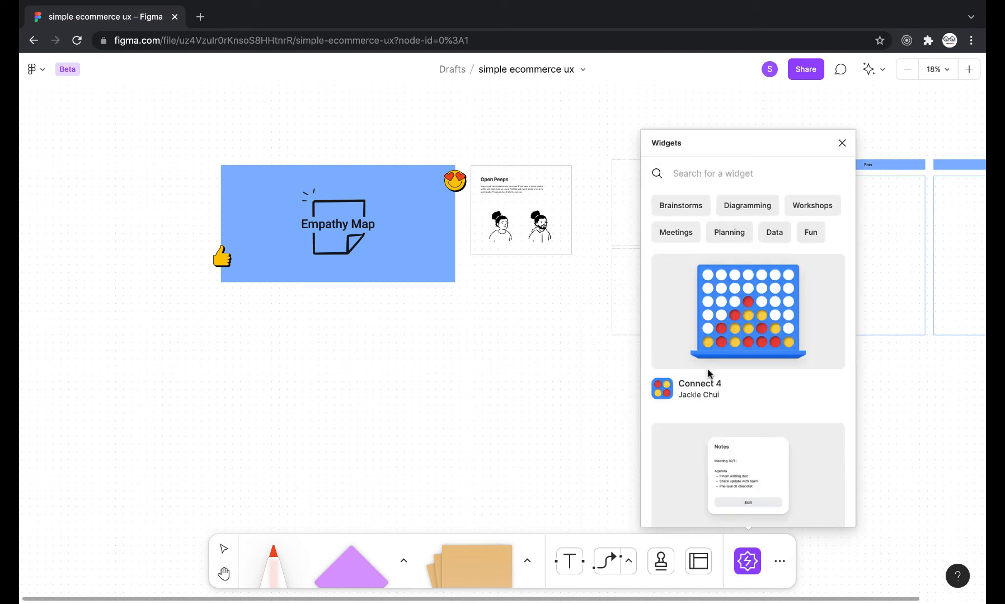
{"action": "scroll", "coordinate": [755, 424], "scroll_direction": "down", "scroll_amount": 1}
{"action": "scroll", "coordinate": [754, 424], "scroll_direction": "down", "scroll_amount": 3}
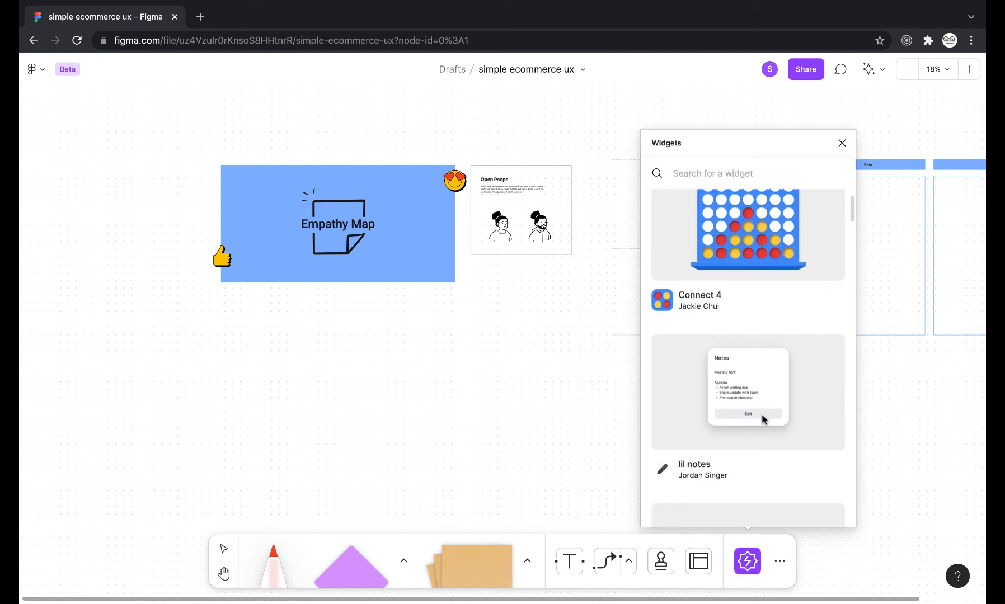
{"action": "scroll", "coordinate": [761, 424], "scroll_direction": "down", "scroll_amount": 10}
{"action": "scroll", "coordinate": [761, 424], "scroll_direction": "up", "scroll_amount": 13}
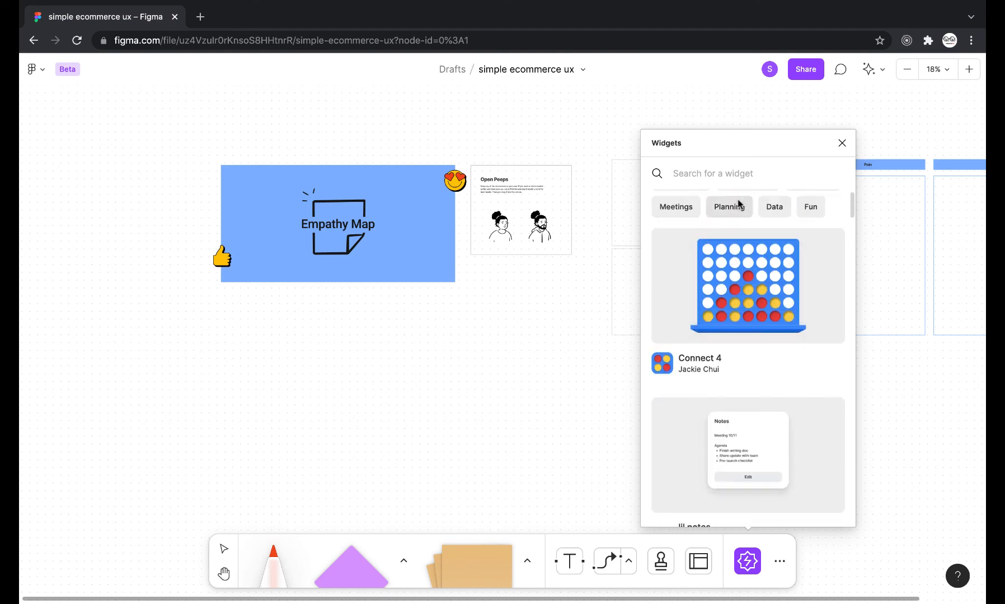
{"action": "type", "text": "todo"}
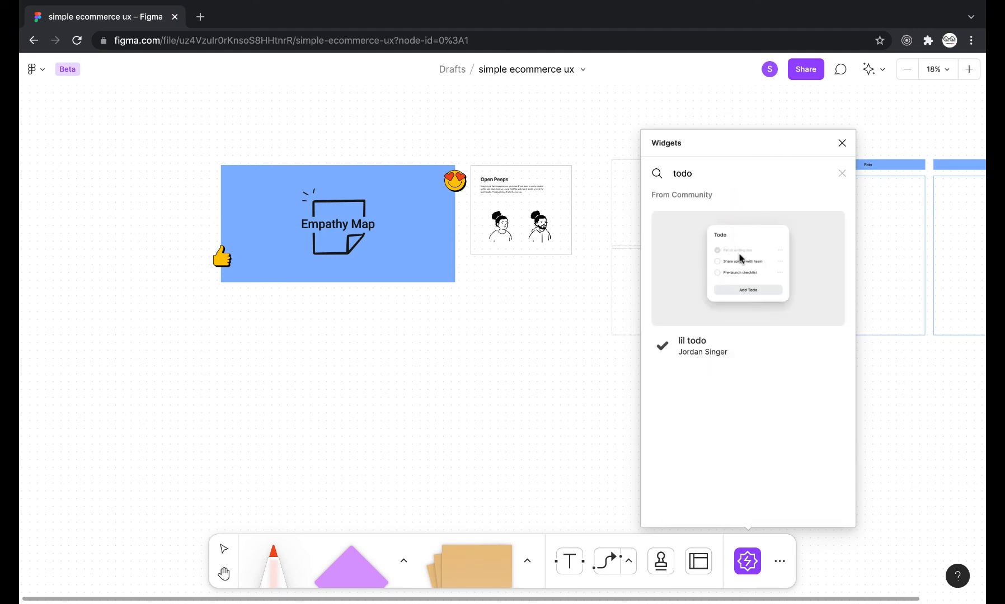
{"action": "left_click_drag", "start_coordinate": [740, 258], "coordinate": [484, 353]}
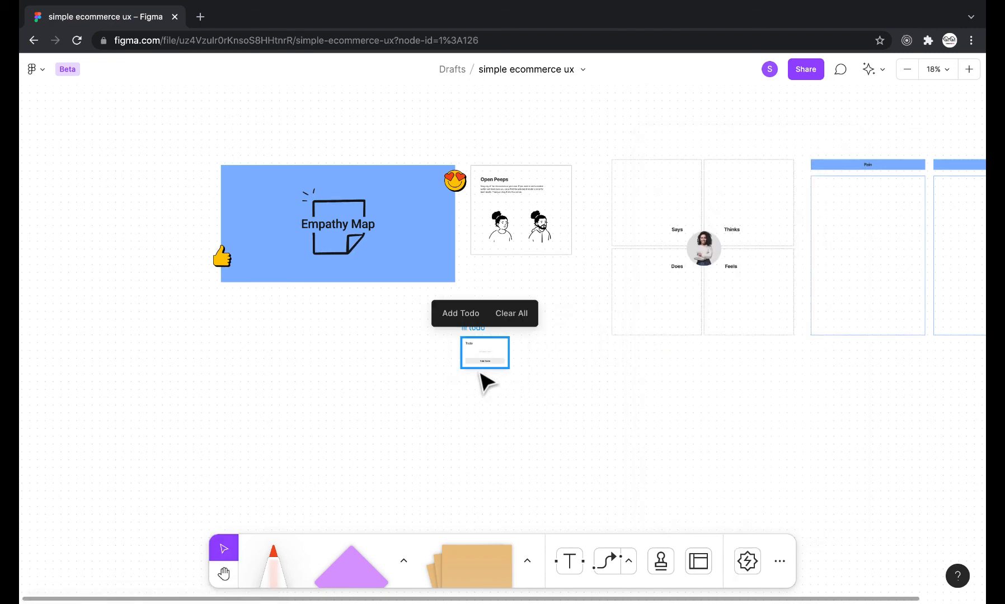
- Add the items "design" and "prototype" to the lil todo widget
{"action": "key", "text": "shift+2"}
{"action": "left_click", "coordinate": [536, 443]}
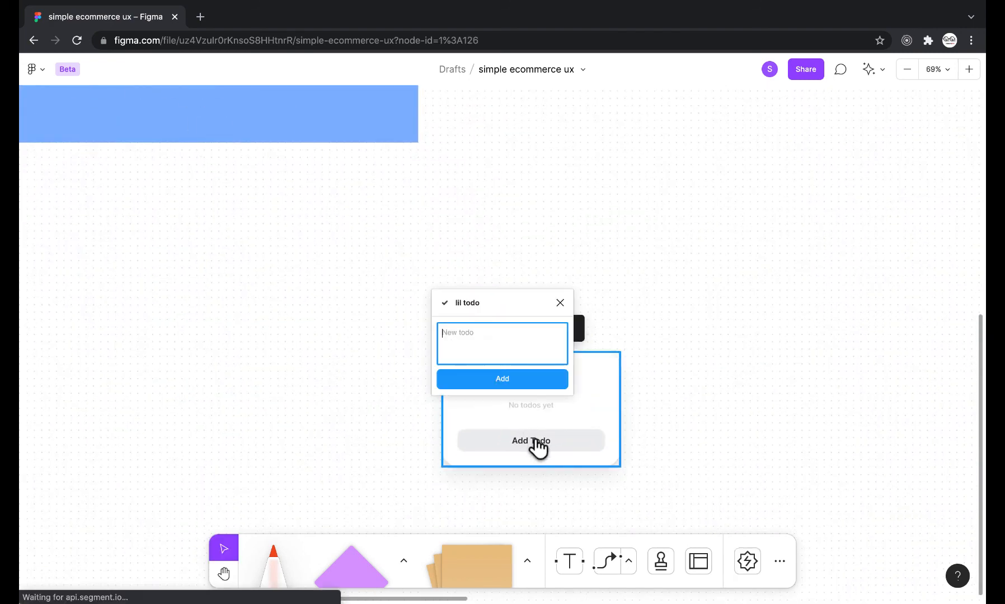
{"action": "type", "text": "design"}
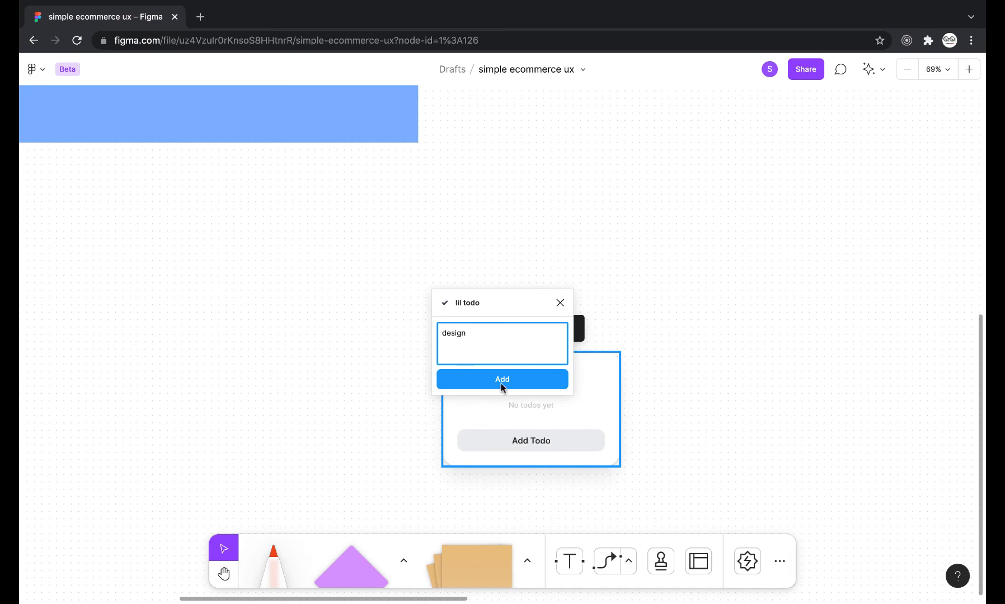
{"action": "left_click", "coordinate": [500, 383]}
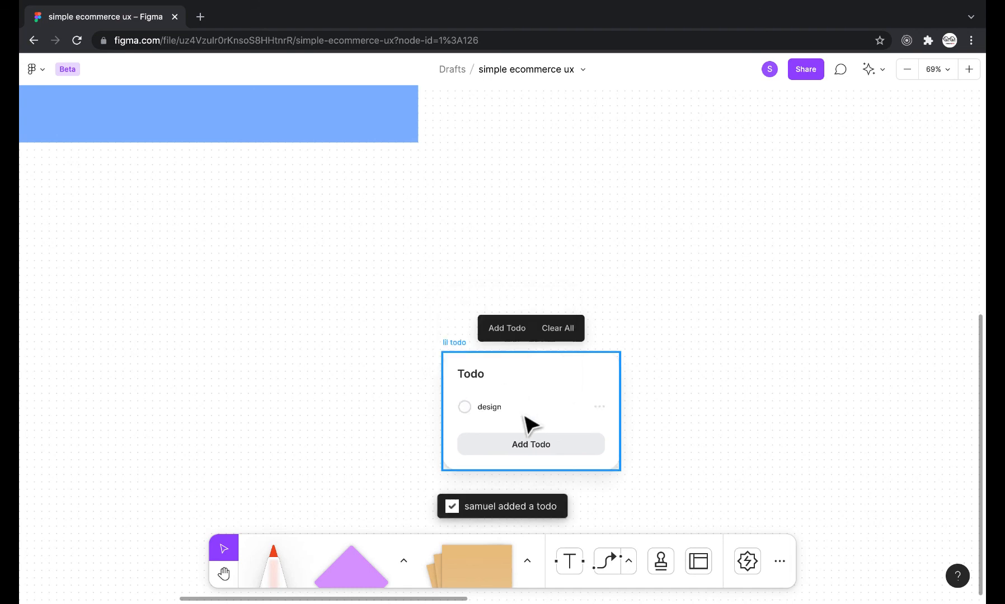
{"action": "left_click", "coordinate": [529, 444]}
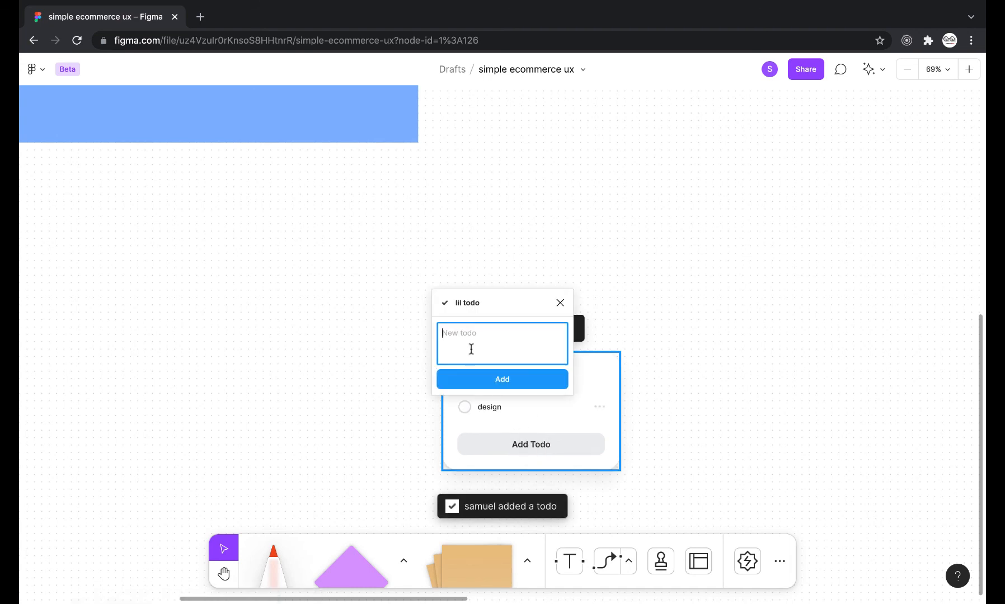
{"action": "type", "text": "prototype"}
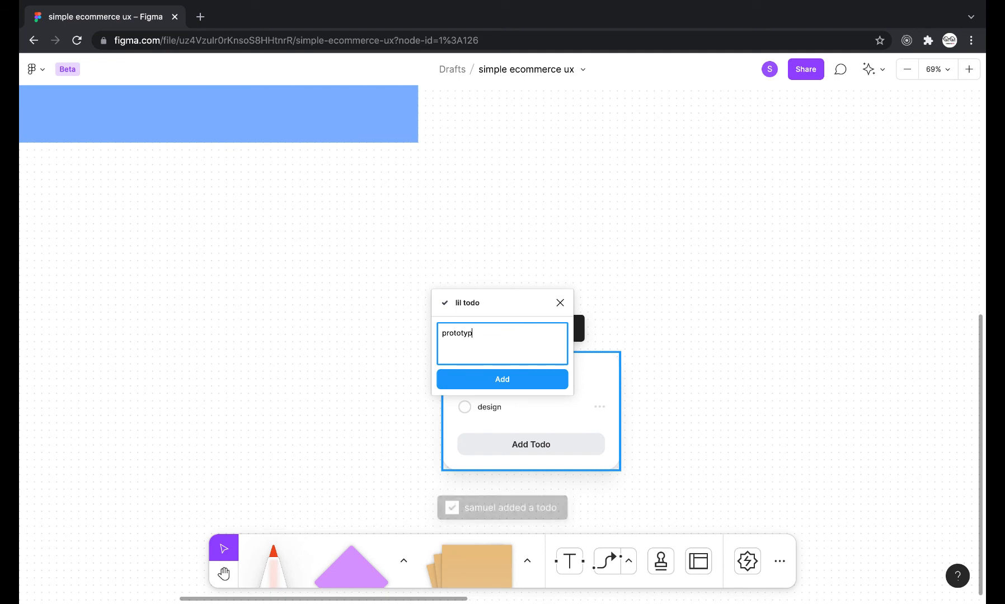
{"action": "left_click", "coordinate": [494, 382]}
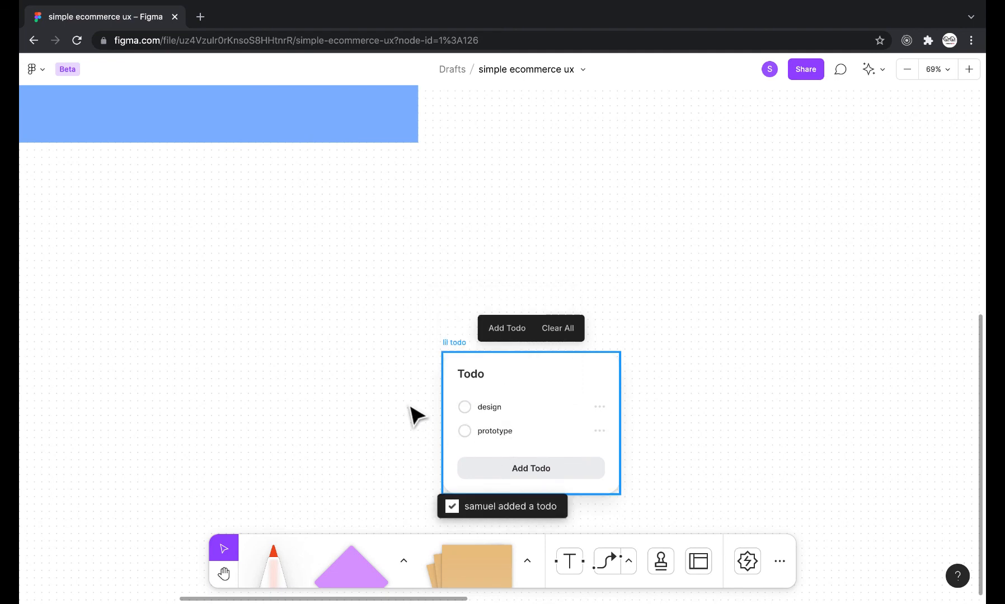
{"action": "left_click", "coordinate": [414, 415]}
- Move the todo widget up beneath the Open Peeps card and toggle the checkboxes of its design and prototype items
{"action": "scroll", "coordinate": [407, 440], "scroll_direction": "down", "scroll_amount": 3}
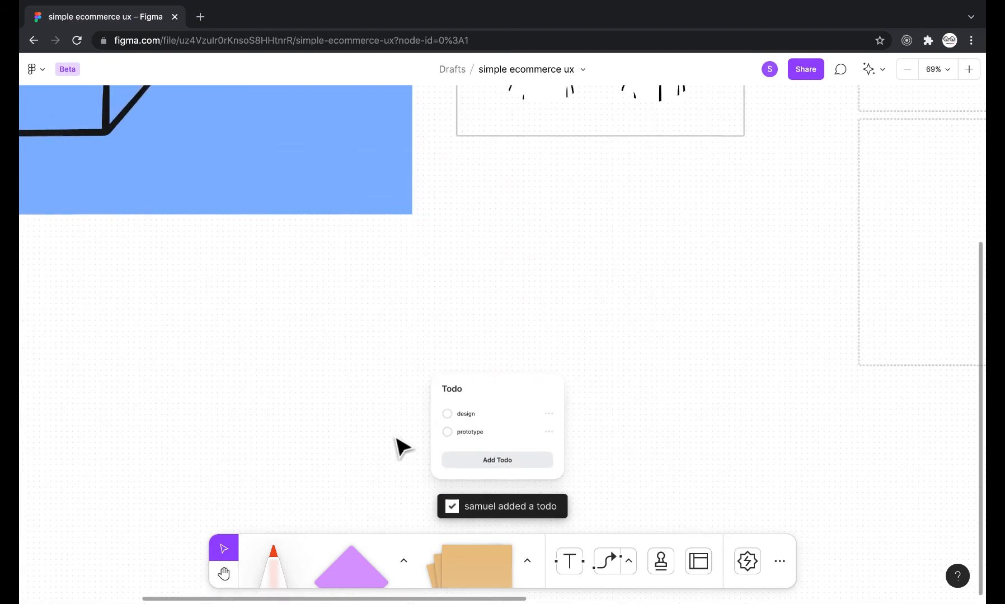
{"action": "left_click_drag", "start_coordinate": [488, 423], "coordinate": [556, 258]}
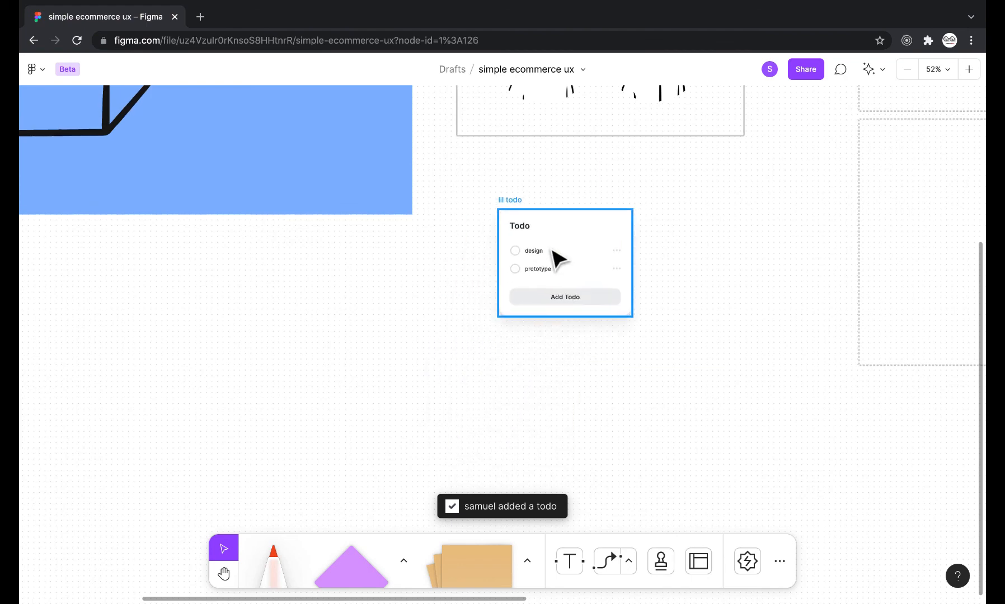
{"action": "left_click", "coordinate": [518, 251]}
{"action": "left_click", "coordinate": [518, 252]}
{"action": "left_click", "coordinate": [518, 269]}
- Delete the lil todo widget from the board
{"action": "left_click_drag", "start_coordinate": [673, 354], "coordinate": [442, 164]}
{"action": "key", "text": "Delete"}
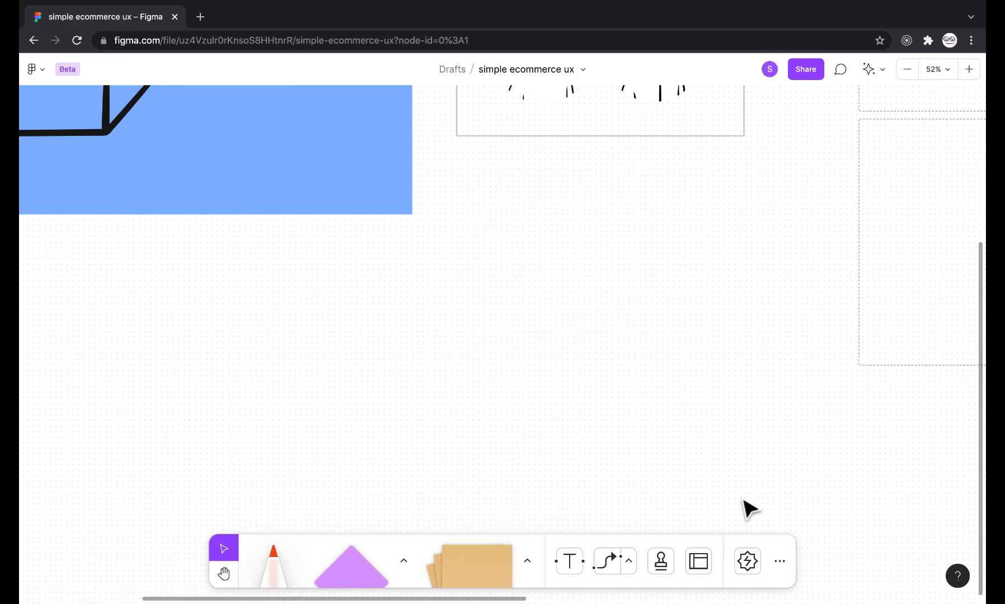
- Browse the sticker and component libraries, including the awards, idea sparks, Cat cafe and Agenda kit collections
{"action": "left_click", "coordinate": [776, 568]}
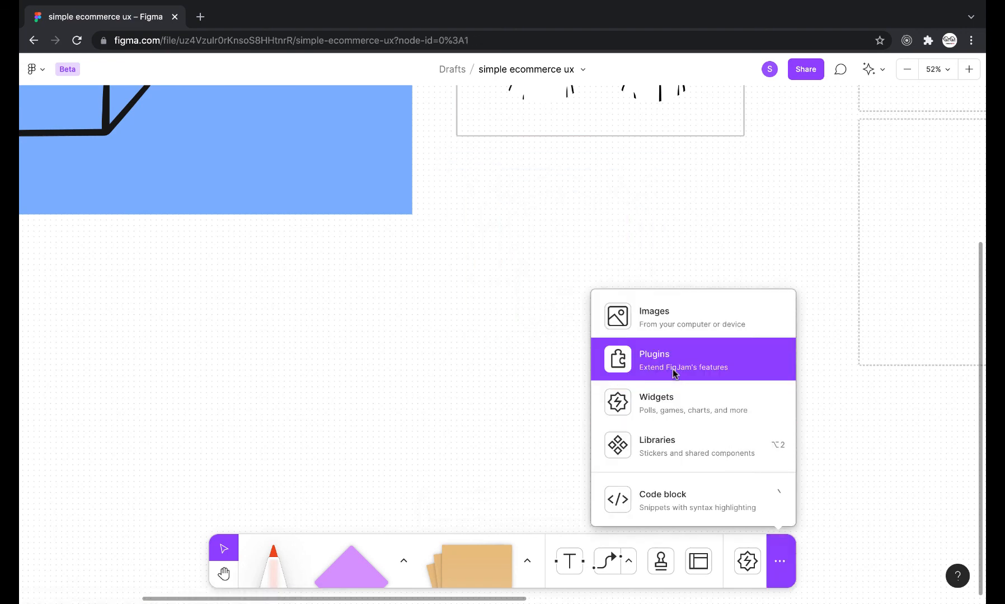
{"action": "left_click", "coordinate": [680, 445]}
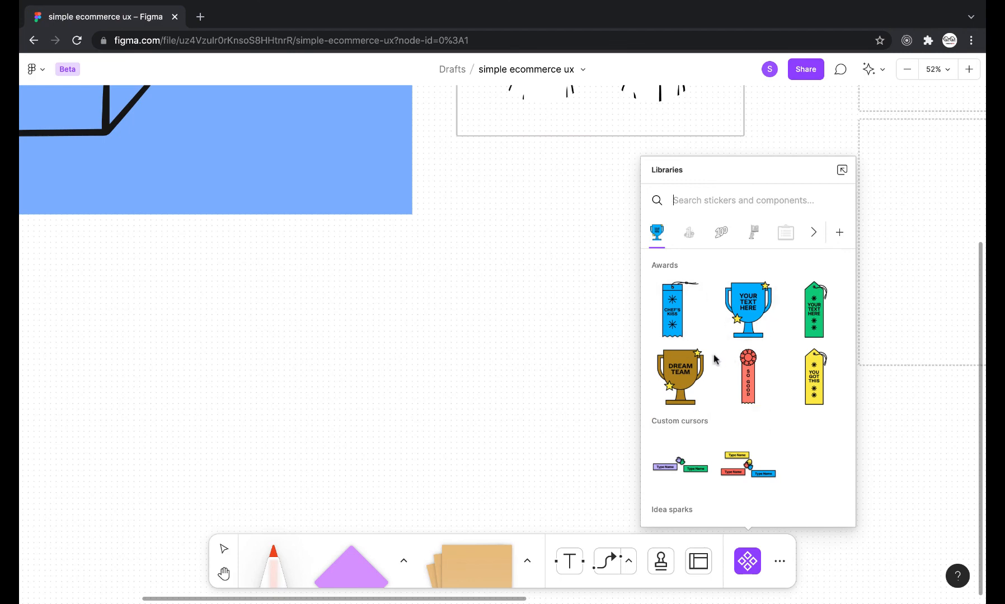
{"action": "scroll", "coordinate": [714, 358], "scroll_direction": "down", "scroll_amount": 2}
{"action": "scroll", "coordinate": [714, 359], "scroll_direction": "down", "scroll_amount": 4}
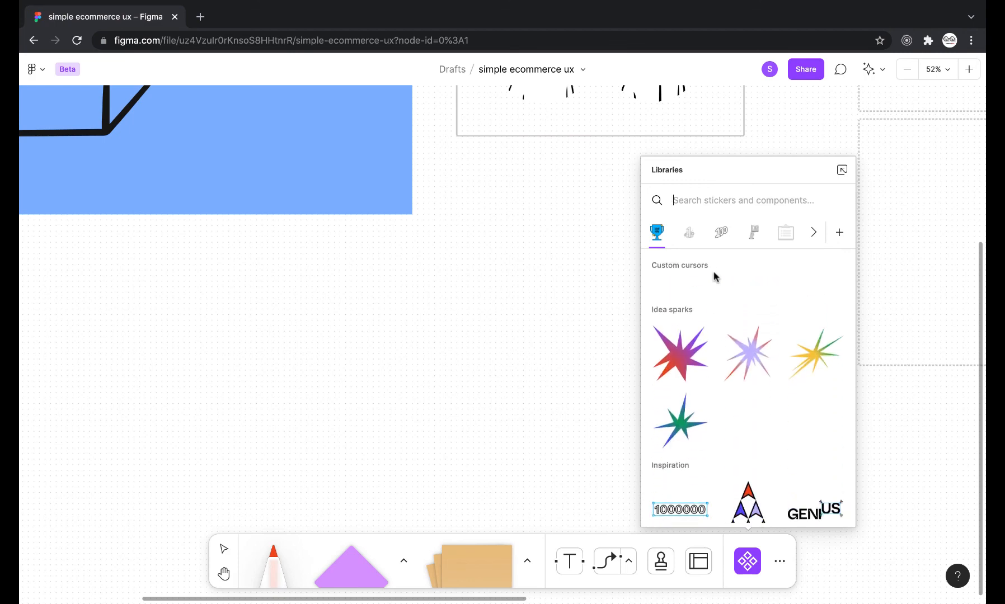
{"action": "left_click", "coordinate": [720, 233]}
{"action": "left_click", "coordinate": [684, 235]}
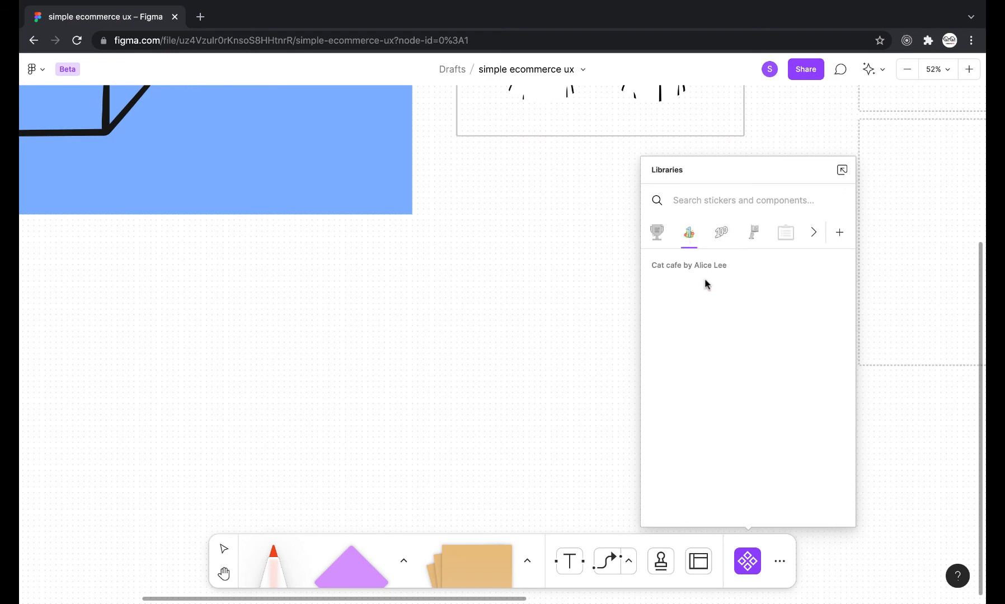
{"action": "left_click", "coordinate": [654, 234]}
{"action": "left_click", "coordinate": [785, 232]}
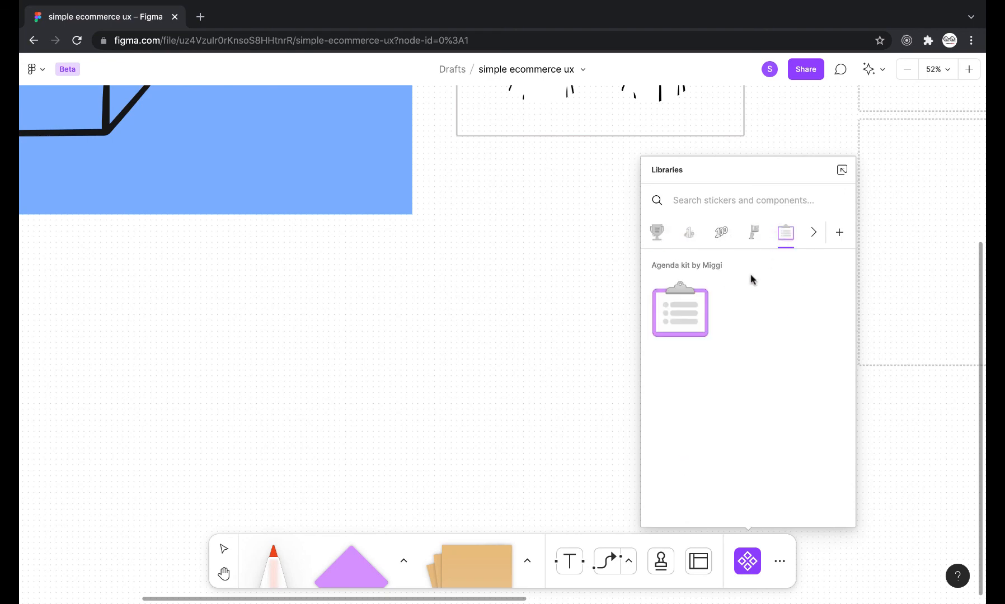
{"action": "scroll", "coordinate": [716, 396], "scroll_direction": "down", "scroll_amount": 1}
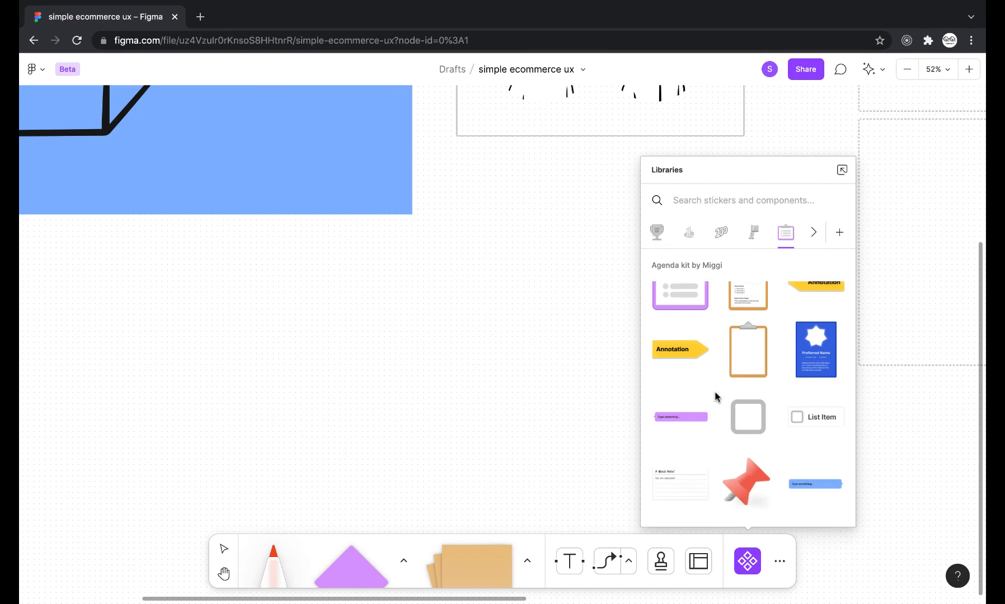
- Place the red pushpin sticker from the Agenda kit on the board and move it onto the blue Empathy Map card's lower-right corner
{"action": "left_click_drag", "start_coordinate": [740, 490], "coordinate": [446, 339]}
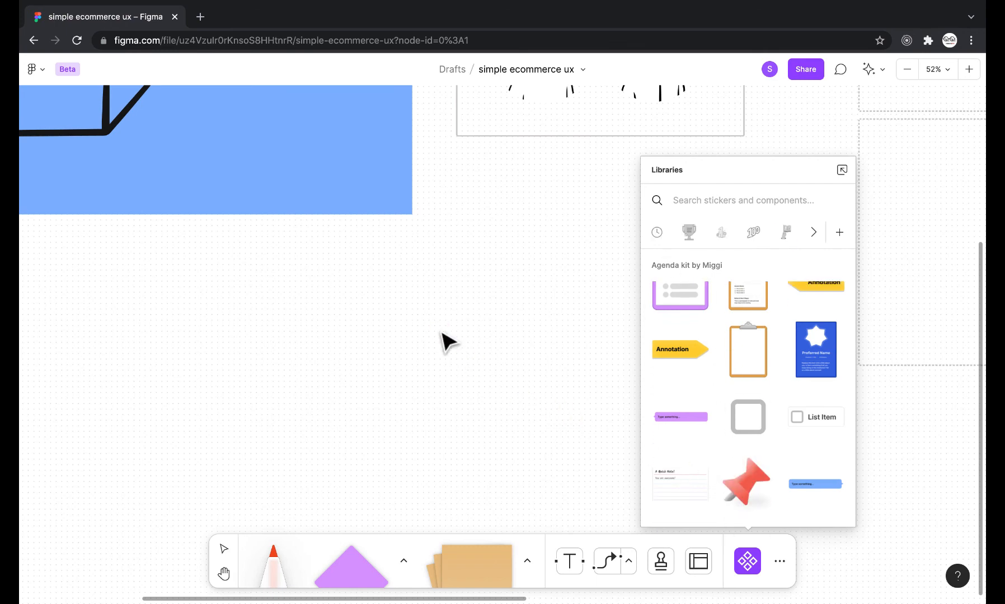
{"action": "left_click", "coordinate": [463, 369]}
{"action": "scroll", "coordinate": [466, 377], "scroll_direction": "down", "scroll_amount": 3}
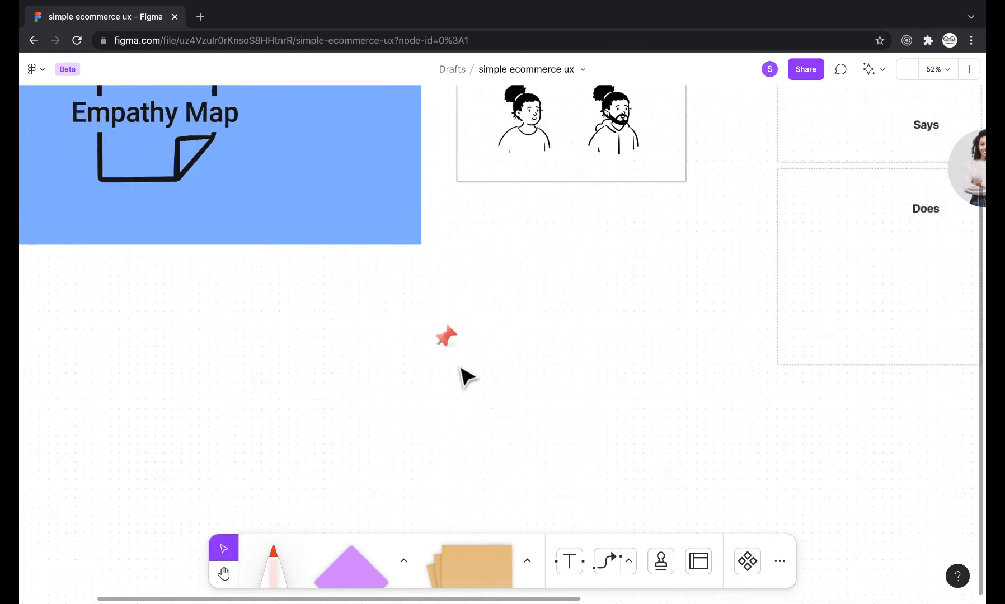
{"action": "left_click_drag", "start_coordinate": [449, 349], "coordinate": [427, 278]}
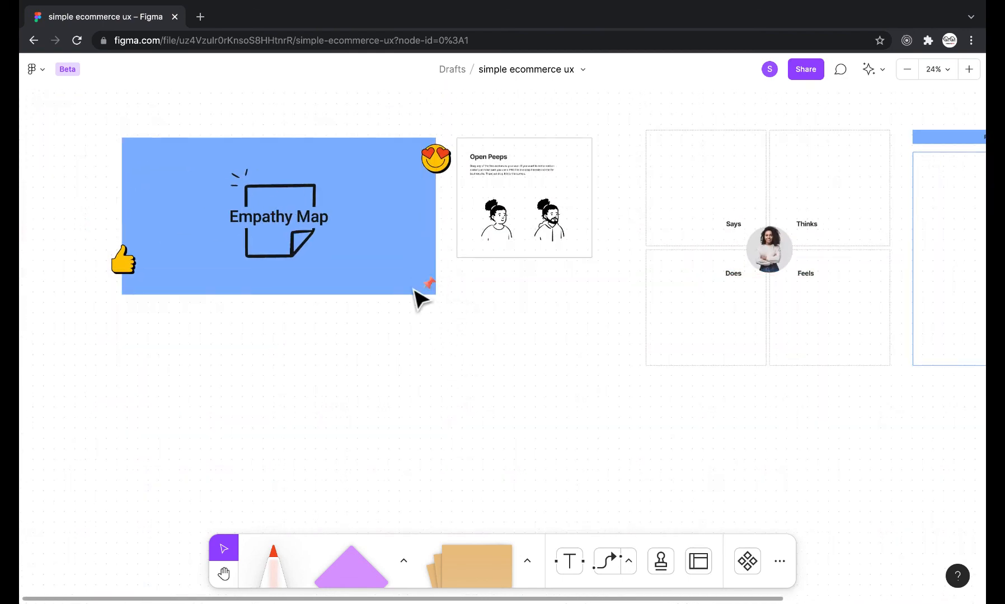
- Delete the red pushpin sticker from the corner of the Empathy Map card
{"action": "scroll", "coordinate": [421, 300], "scroll_direction": "up", "scroll_amount": 5}
{"action": "left_click", "coordinate": [457, 285]}
{"action": "key", "text": "Delete"}
{"action": "scroll", "coordinate": [640, 327], "scroll_direction": "down", "scroll_amount": 2}
{"action": "scroll", "coordinate": [639, 327], "scroll_direction": "up", "scroll_amount": 2}
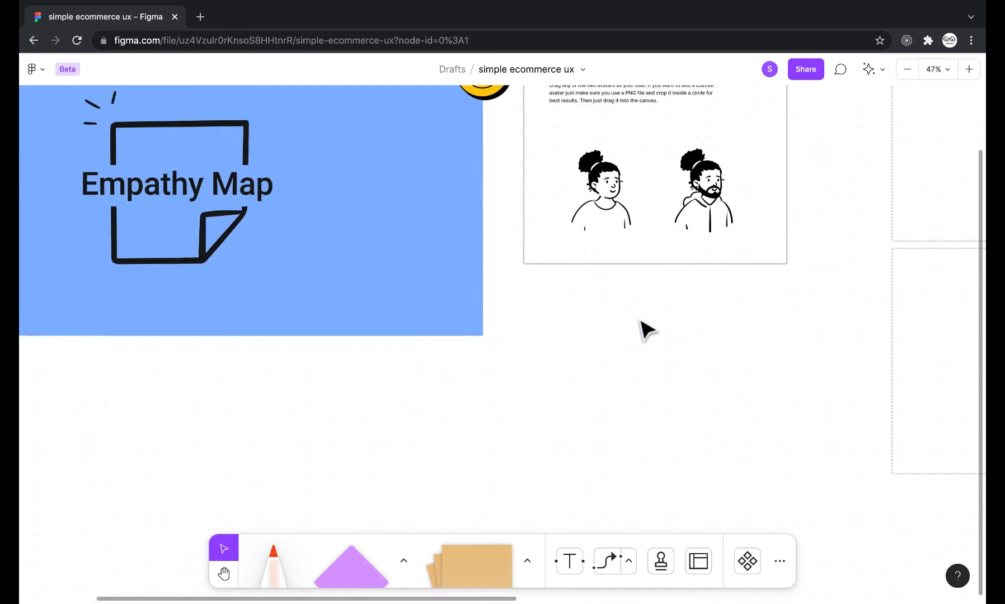
{"action": "scroll", "coordinate": [642, 335], "scroll_direction": "down", "scroll_amount": 5}
{"action": "scroll", "coordinate": [635, 333], "scroll_direction": "right", "scroll_amount": 4}
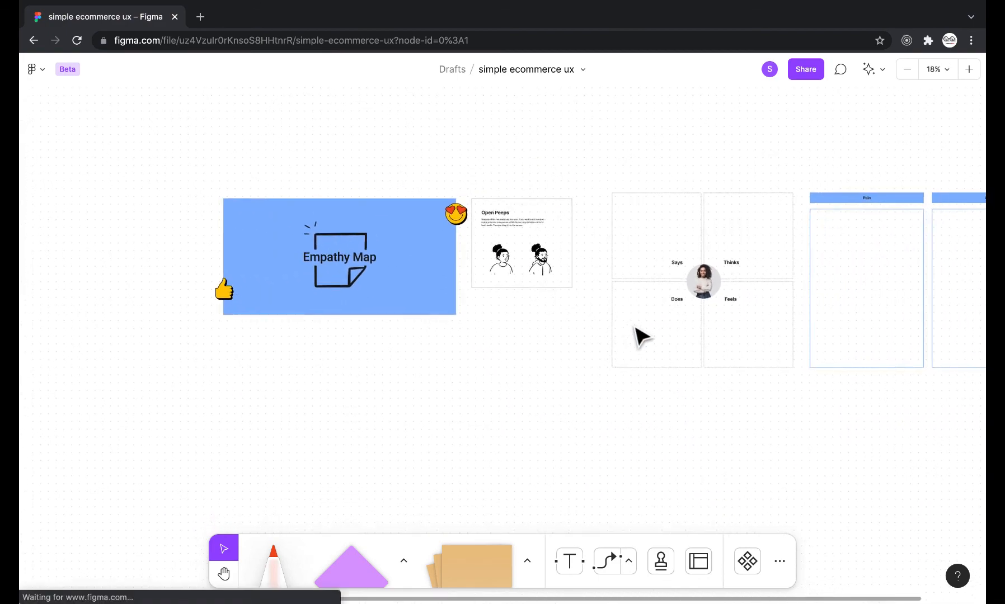
{"action": "scroll", "coordinate": [635, 336], "scroll_direction": "right", "scroll_amount": 3}
{"action": "scroll", "coordinate": [634, 335], "scroll_direction": "up", "scroll_amount": 2}
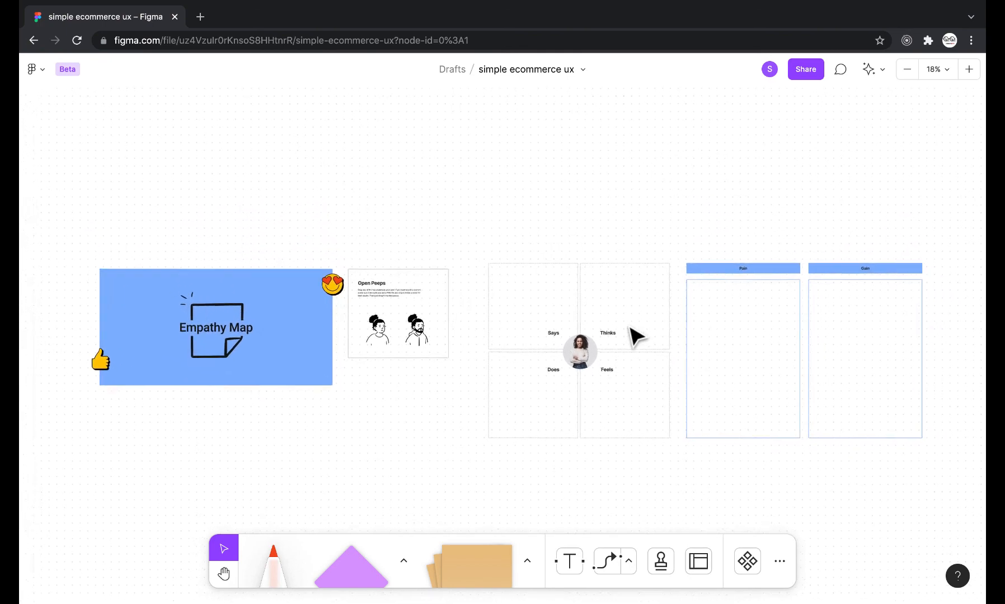